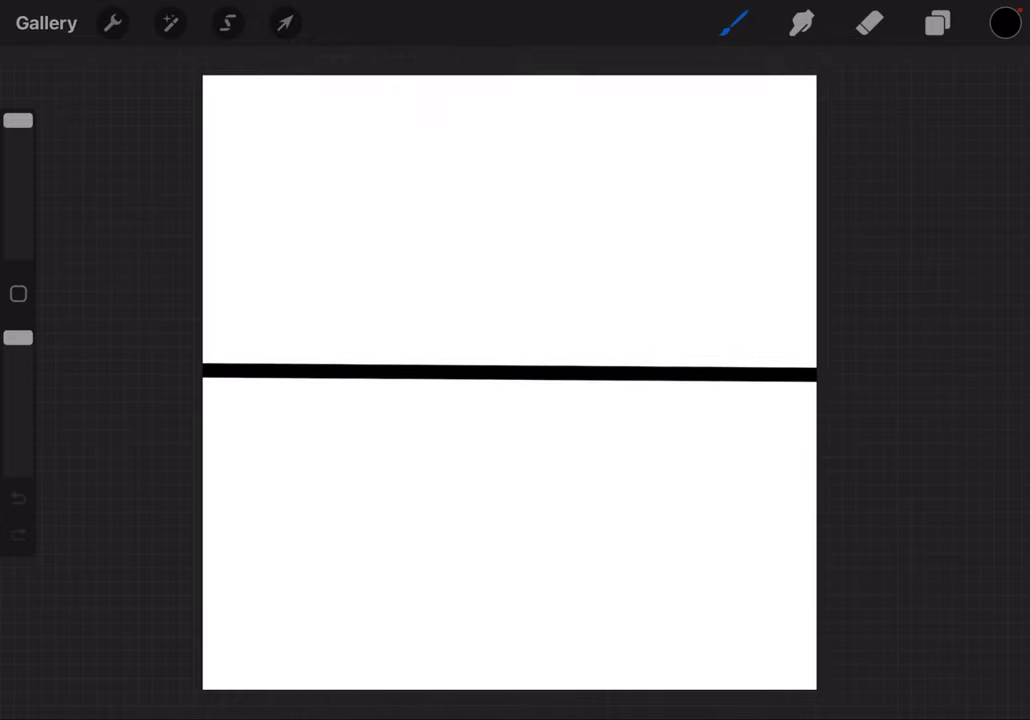
- Draw a second straight black line across the canvas, below the first one
{"action": "left_click_drag", "start_coordinate": [203, 405], "coordinate": [816, 408]}
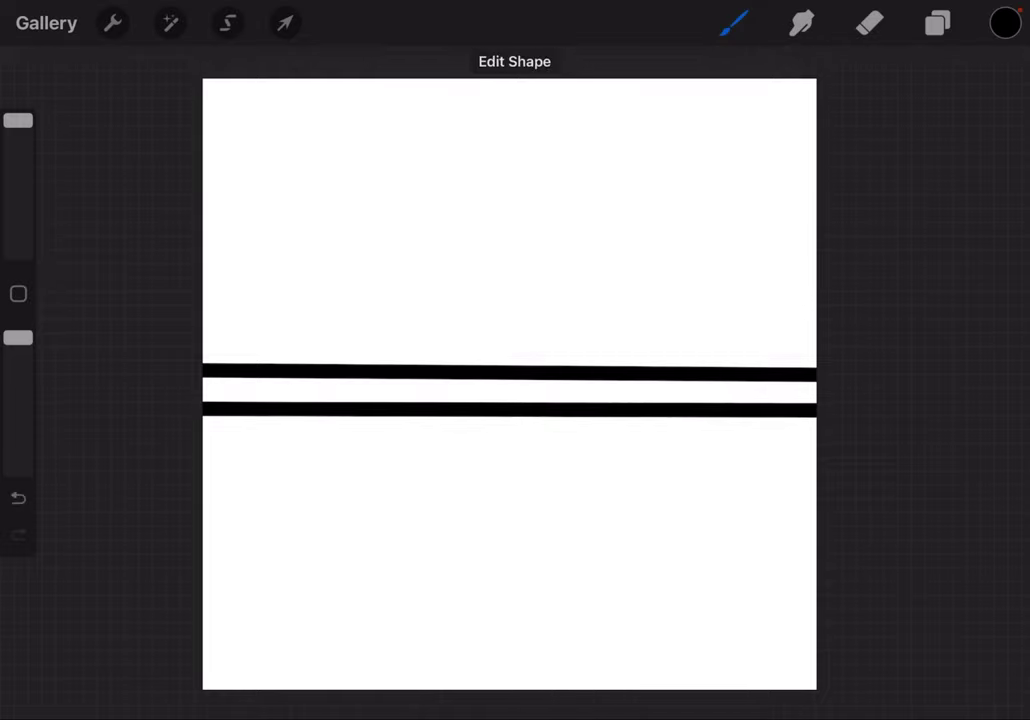
- Fill the middle horizontal band black, then outline and fill a wide diagonal band
{"action": "left_click_drag", "start_coordinate": [1005, 22], "coordinate": [772, 392]}
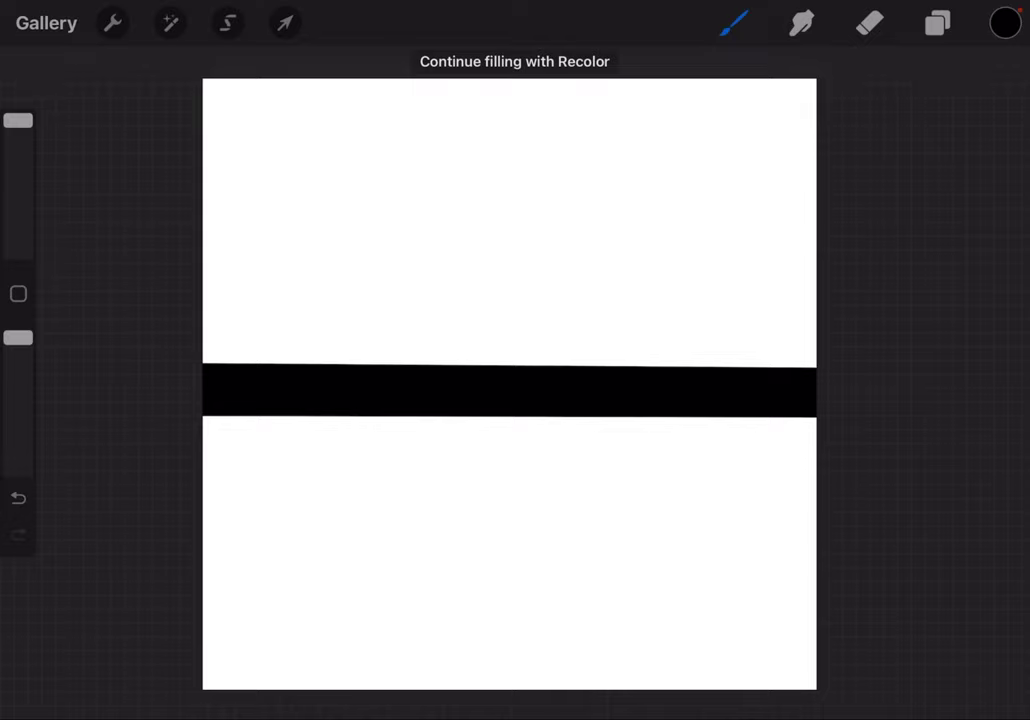
{"action": "scroll", "coordinate": [509, 382], "scroll_direction": "down", "scroll_amount": 2}
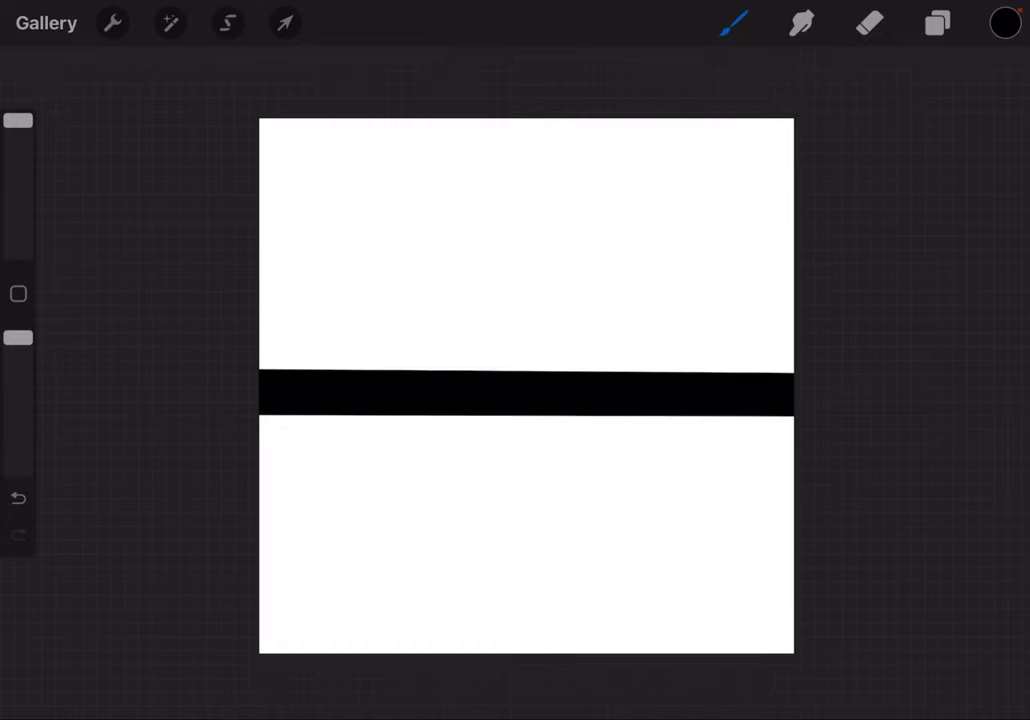
{"action": "left_click_drag", "start_coordinate": [745, 118], "coordinate": [388, 653]}
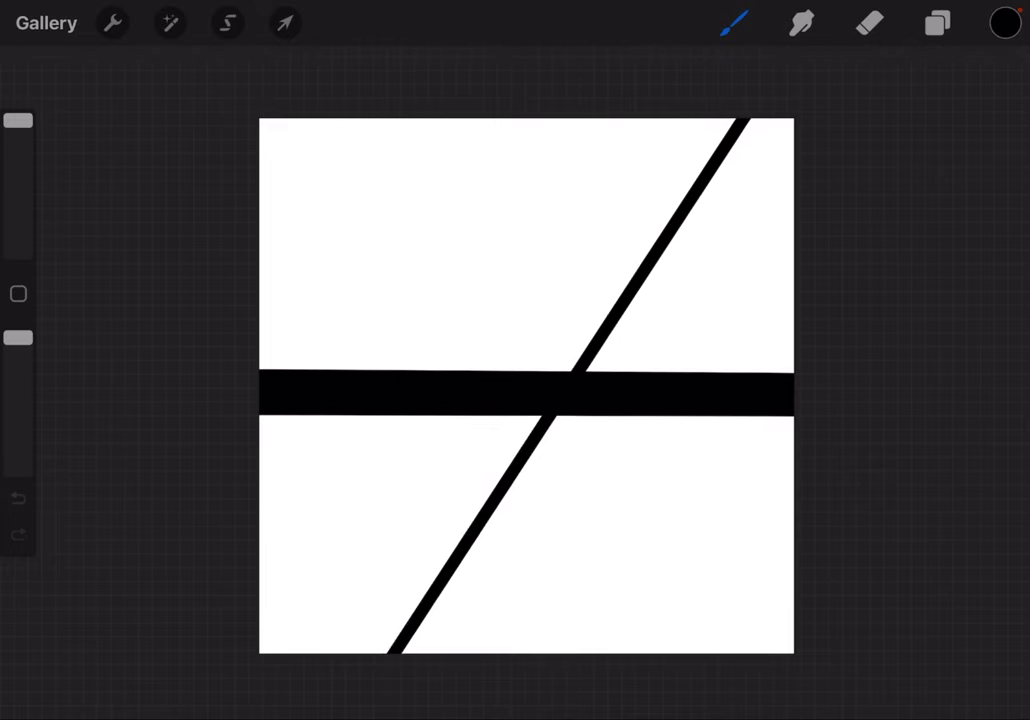
{"action": "mouse_move", "coordinate": [703, 120]}
{"action": "left_mouse_down"}
{"action": "mouse_move", "coordinate": [600, 282]}
{"action": "mouse_move", "coordinate": [416, 527]}
{"action": "mouse_move", "coordinate": [343, 652]}
{"action": "left_mouse_up"}
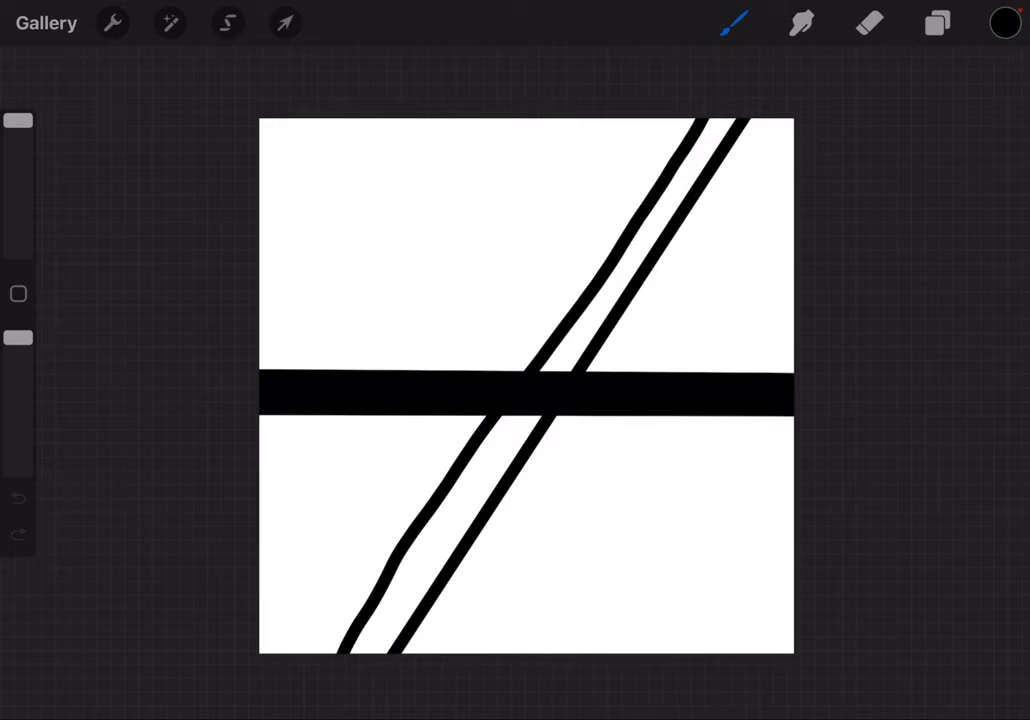
{"action": "left_click_drag", "start_coordinate": [1005, 22], "coordinate": [630, 358]}
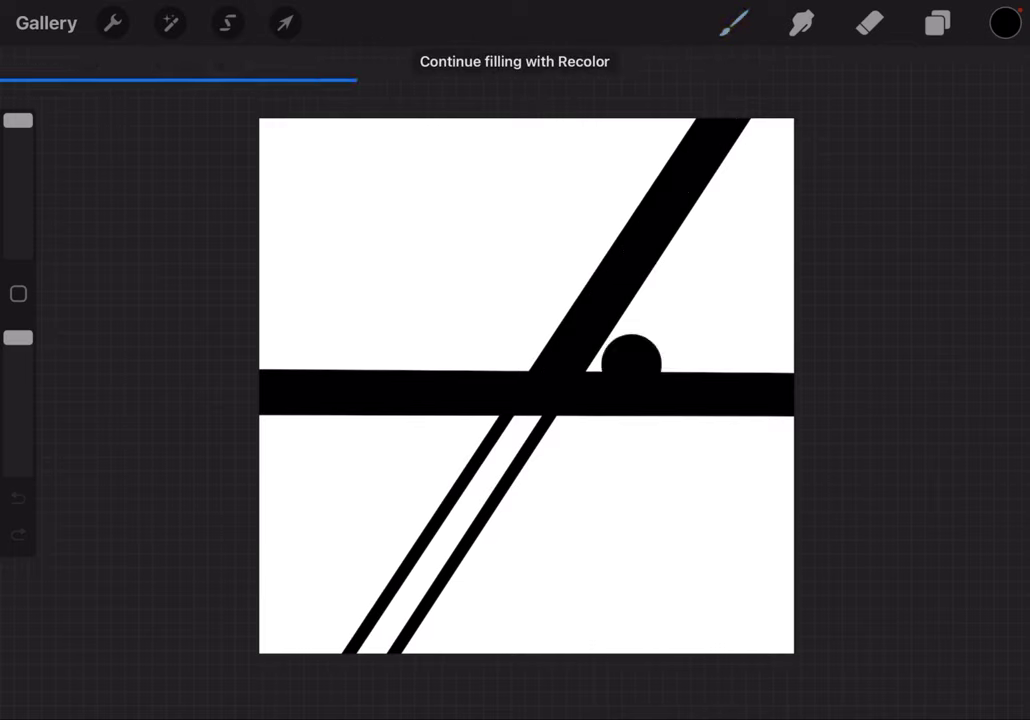
- Add black-filled horizontal bands across the upper and lower canvas
{"action": "left_click_drag", "start_coordinate": [260, 258], "coordinate": [609, 245]}
{"action": "left_click_drag", "start_coordinate": [260, 198], "coordinate": [652, 188]}
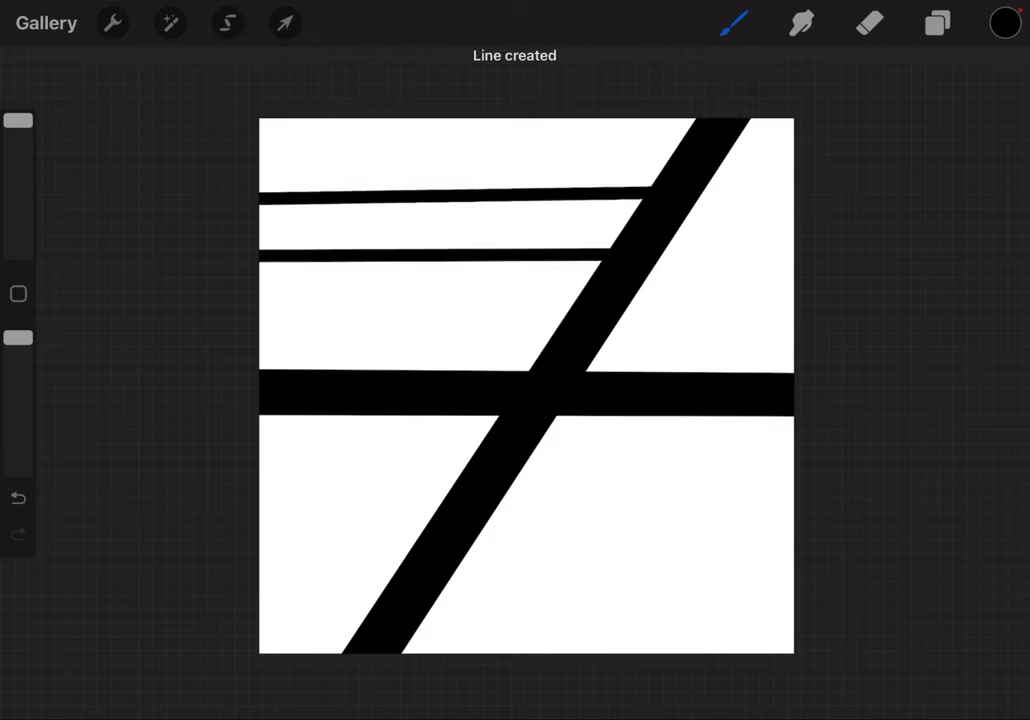
{"action": "left_click_drag", "start_coordinate": [1005, 22], "coordinate": [602, 216]}
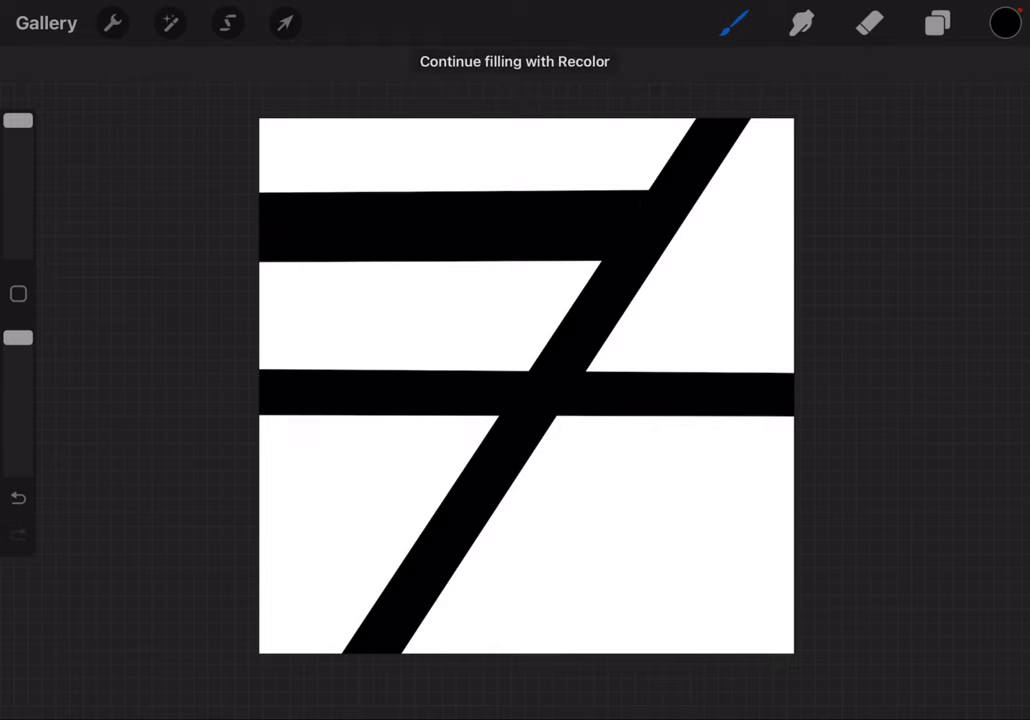
{"action": "left_click_drag", "start_coordinate": [444, 580], "coordinate": [793, 556]}
{"action": "left_click_drag", "start_coordinate": [471, 524], "coordinate": [793, 529]}
{"action": "left_click_drag", "start_coordinate": [1005, 22], "coordinate": [620, 550]}
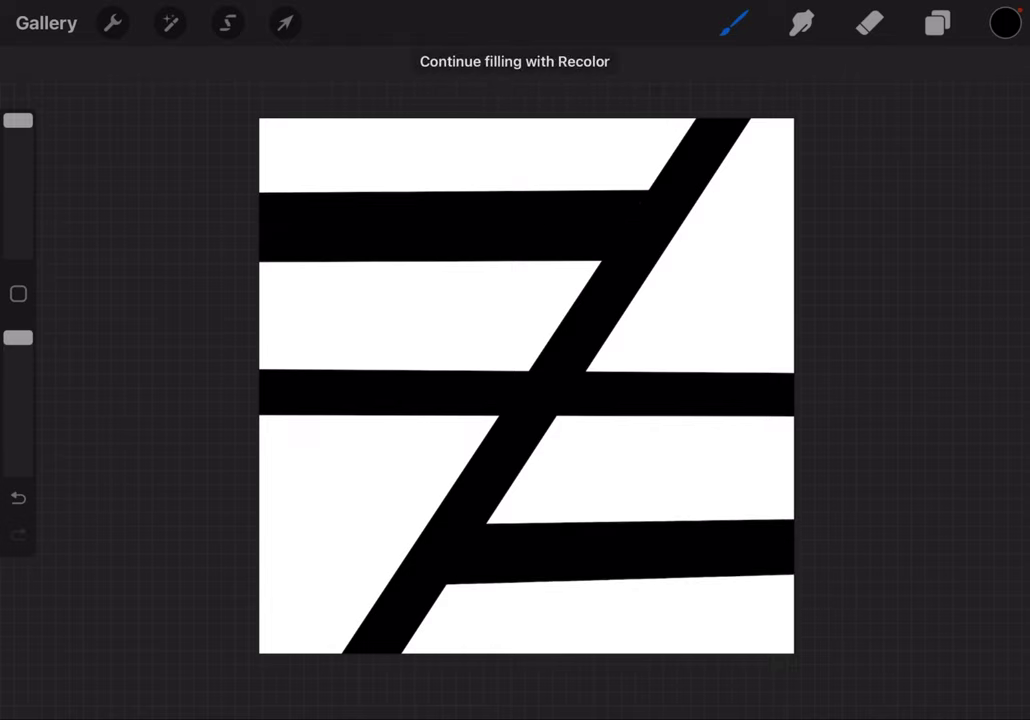
- Add a black-filled vertical band in the lower right of the canvas
{"action": "left_click_drag", "start_coordinate": [669, 415], "coordinate": [664, 651]}
{"action": "left_click_drag", "start_coordinate": [721, 415], "coordinate": [719, 651]}
{"action": "left_click_drag", "start_coordinate": [1005, 22], "coordinate": [694, 470]}
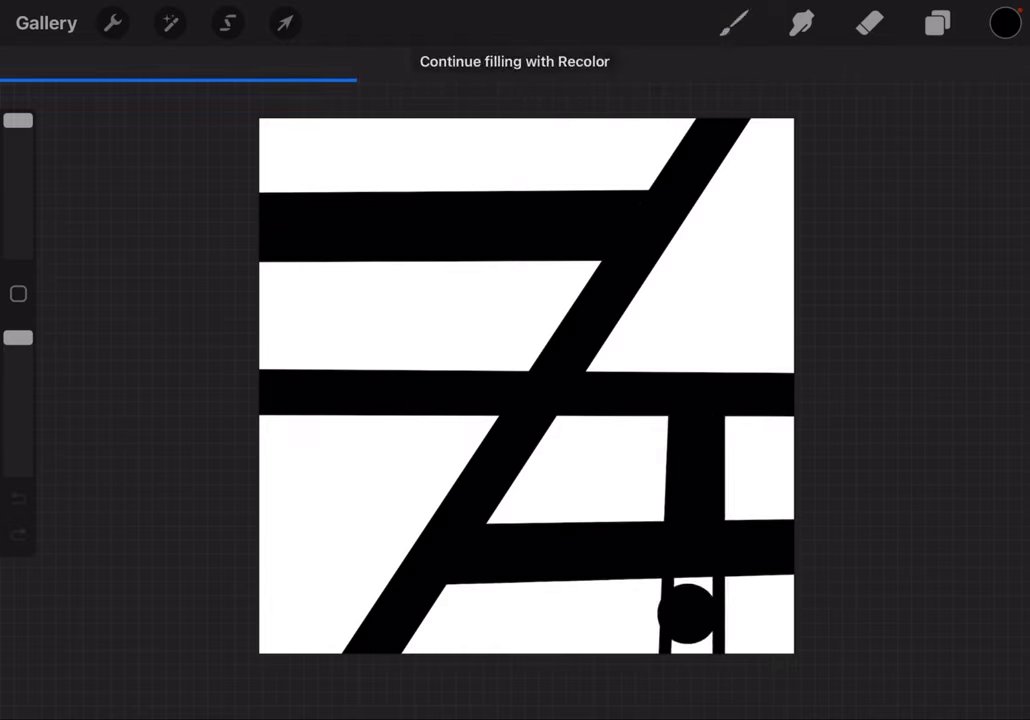
{"action": "left_click", "coordinate": [937, 22]}
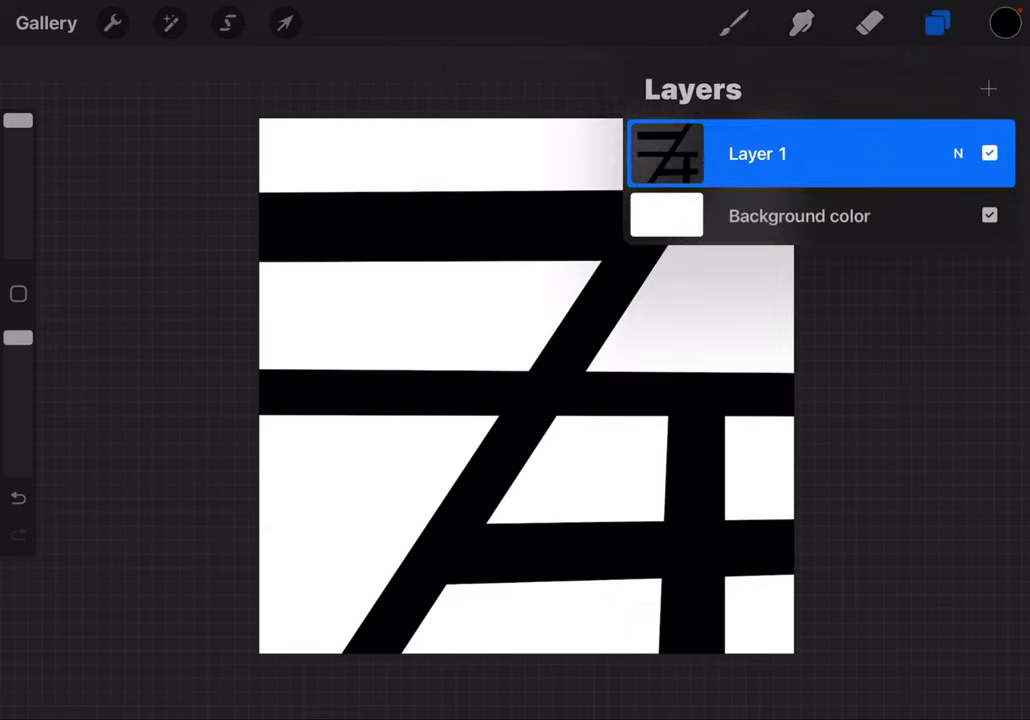
- Add Layer 2 beneath Layer 1, set Layer 1 as Reference, and select Layer 2
{"action": "left_click", "coordinate": [988, 89]}
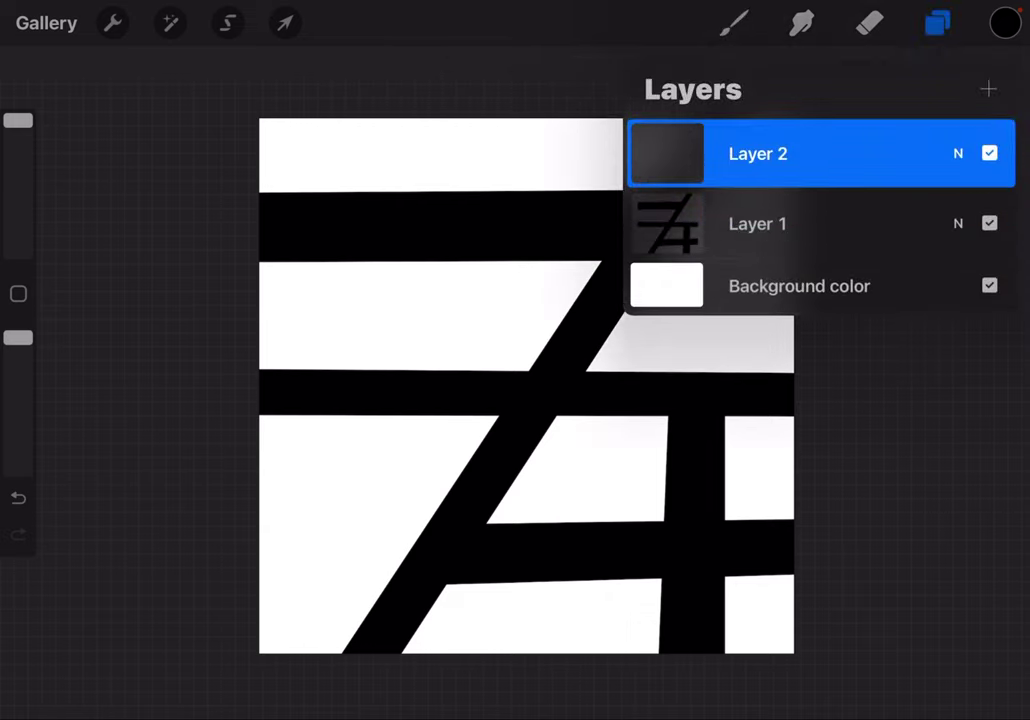
{"action": "left_click_drag", "start_coordinate": [820, 154], "coordinate": [872, 204]}
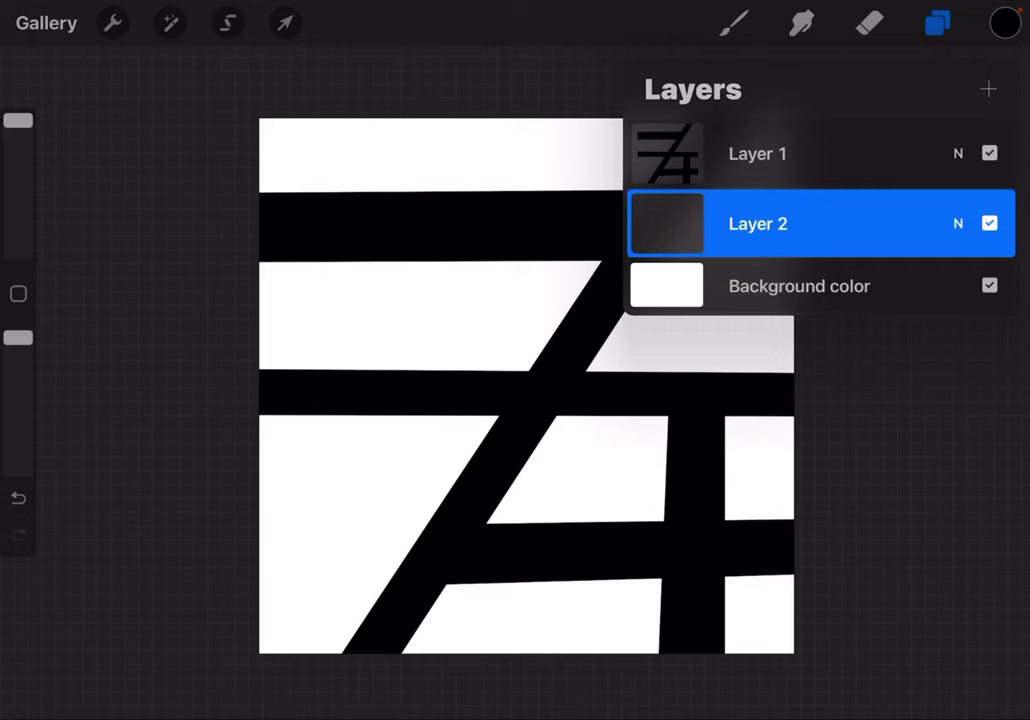
{"action": "left_click", "coordinate": [800, 153]}
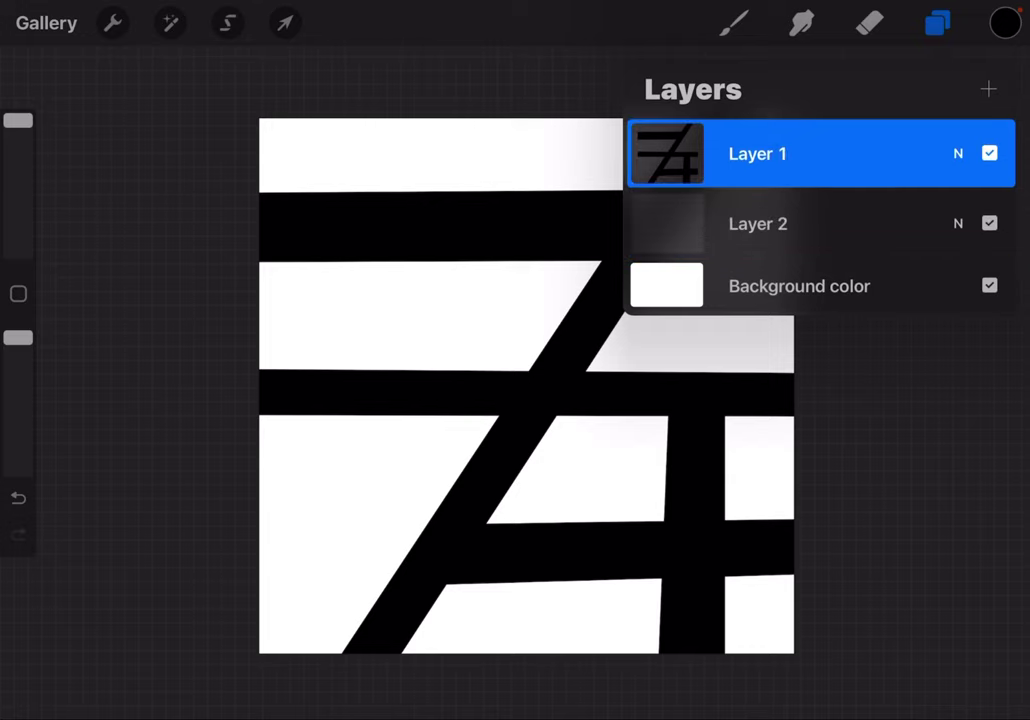
{"action": "left_click", "coordinate": [757, 153]}
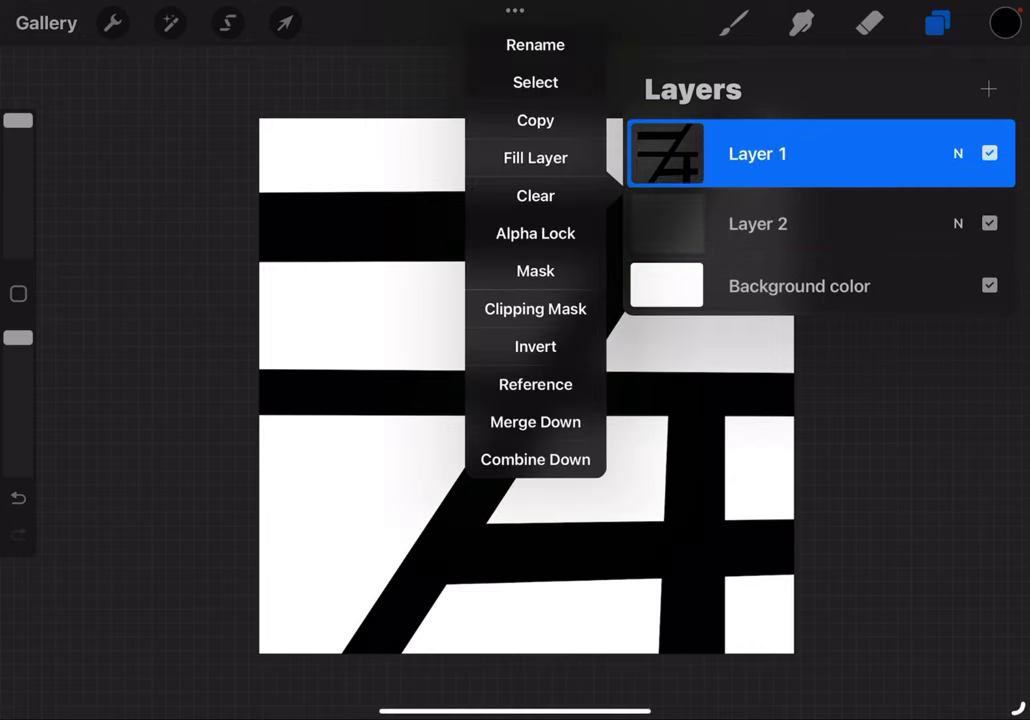
{"action": "left_click", "coordinate": [535, 384]}
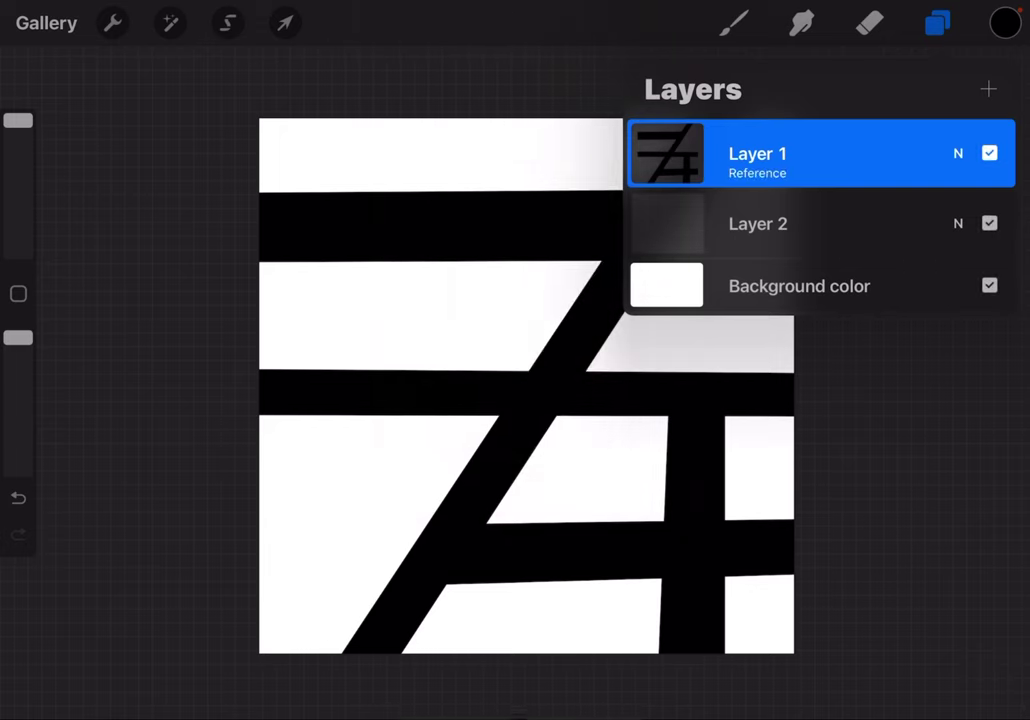
{"action": "left_click", "coordinate": [757, 223]}
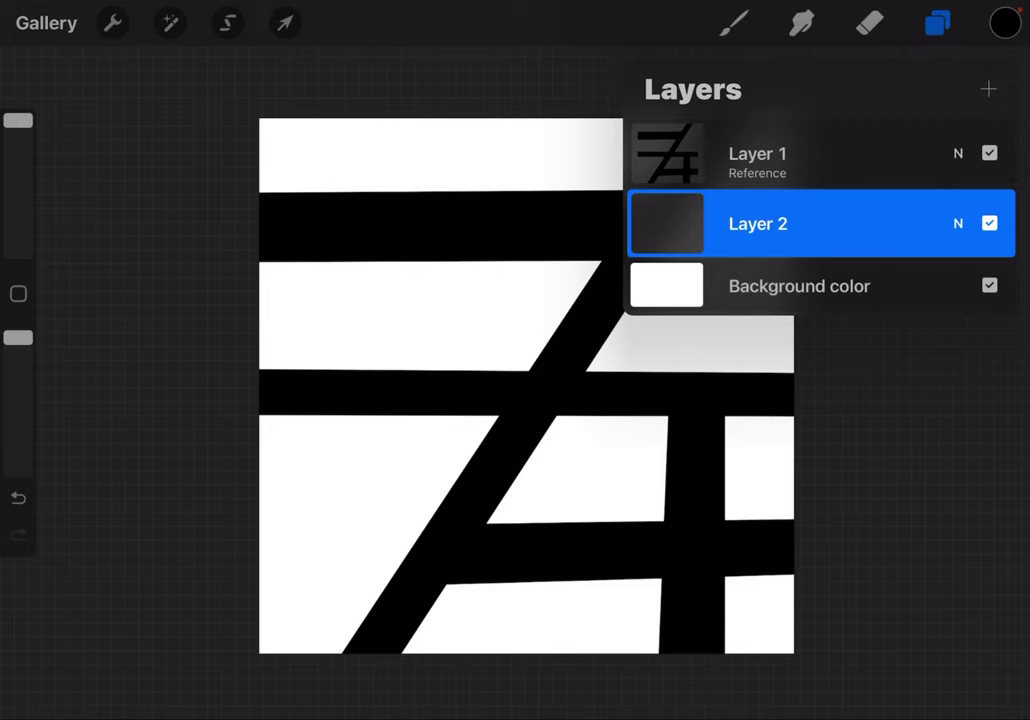
{"action": "left_click", "coordinate": [937, 22]}
- ColorDrop black into all eight white regions between the stripes on Layer 2
{"action": "left_click", "coordinate": [1005, 22]}
{"action": "left_click_drag", "start_coordinate": [1005, 22], "coordinate": [632, 147]}
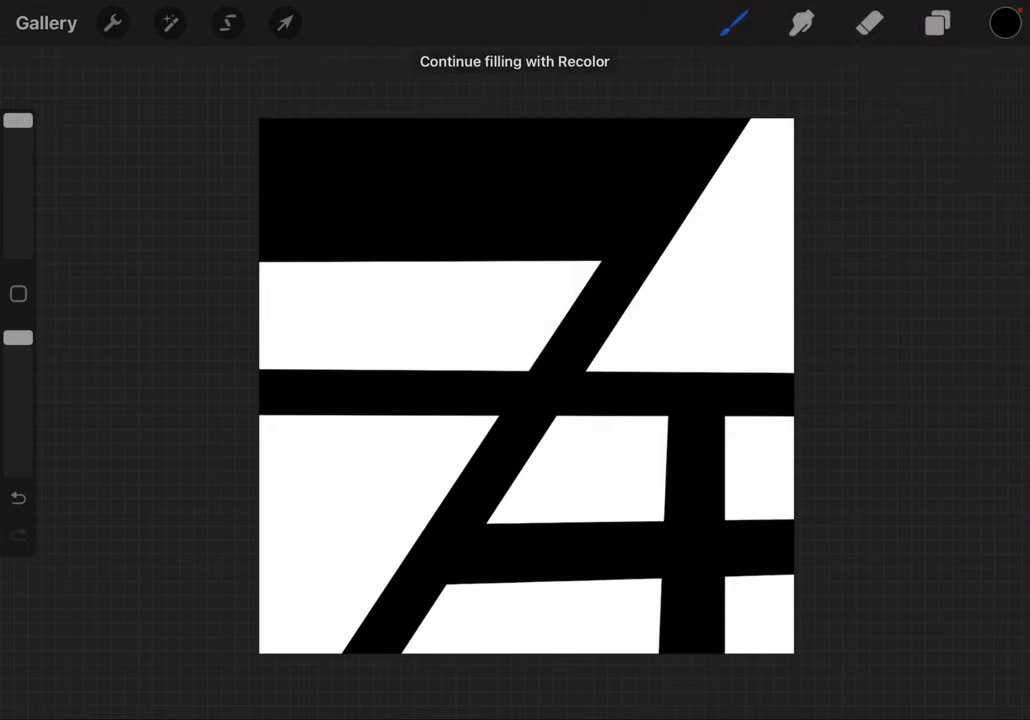
{"action": "mouse_move", "coordinate": [1005, 22]}
{"action": "left_mouse_down"}
{"action": "mouse_move", "coordinate": [708, 271]}
{"action": "mouse_move", "coordinate": [716, 95]}
{"action": "left_mouse_up"}
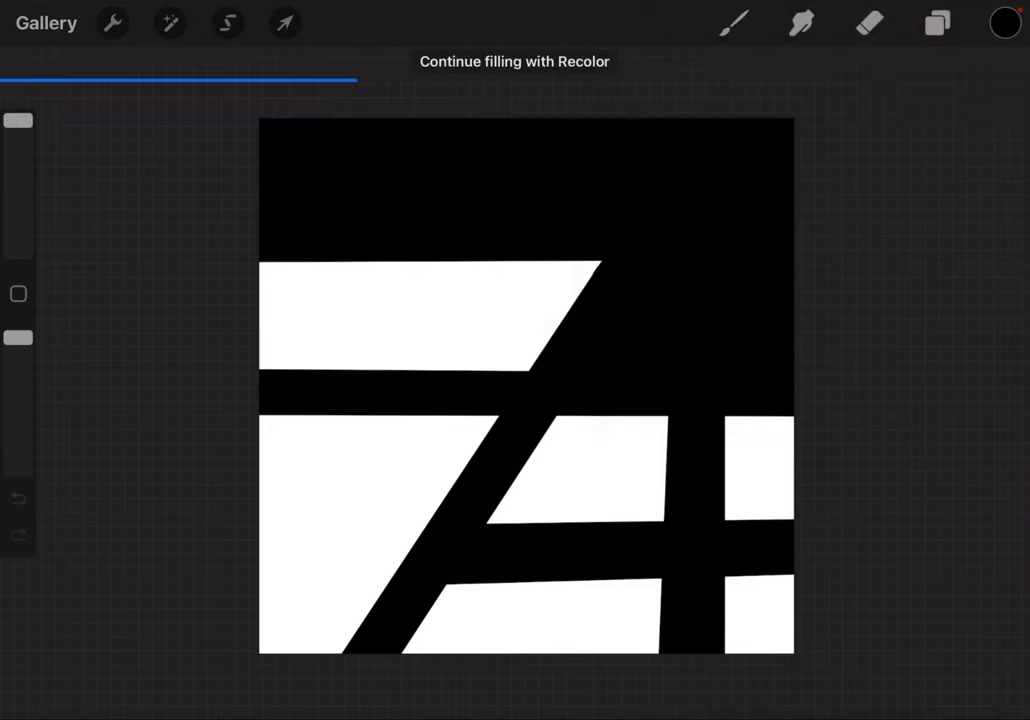
{"action": "left_click", "coordinate": [430, 315]}
{"action": "left_click", "coordinate": [340, 470]}
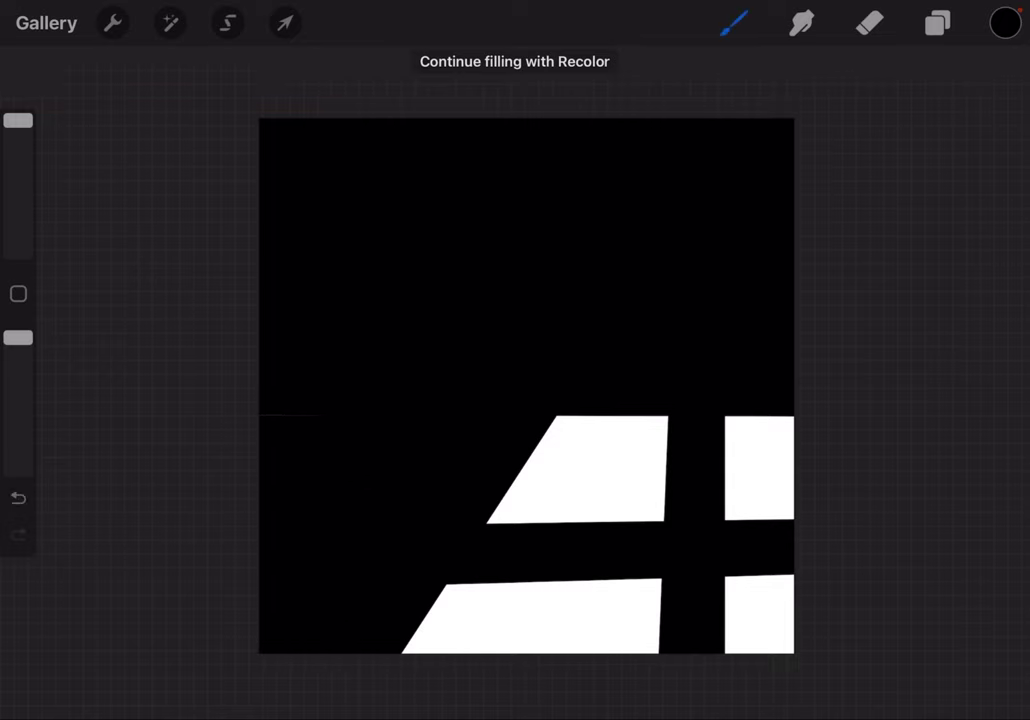
{"action": "left_click", "coordinate": [565, 460]}
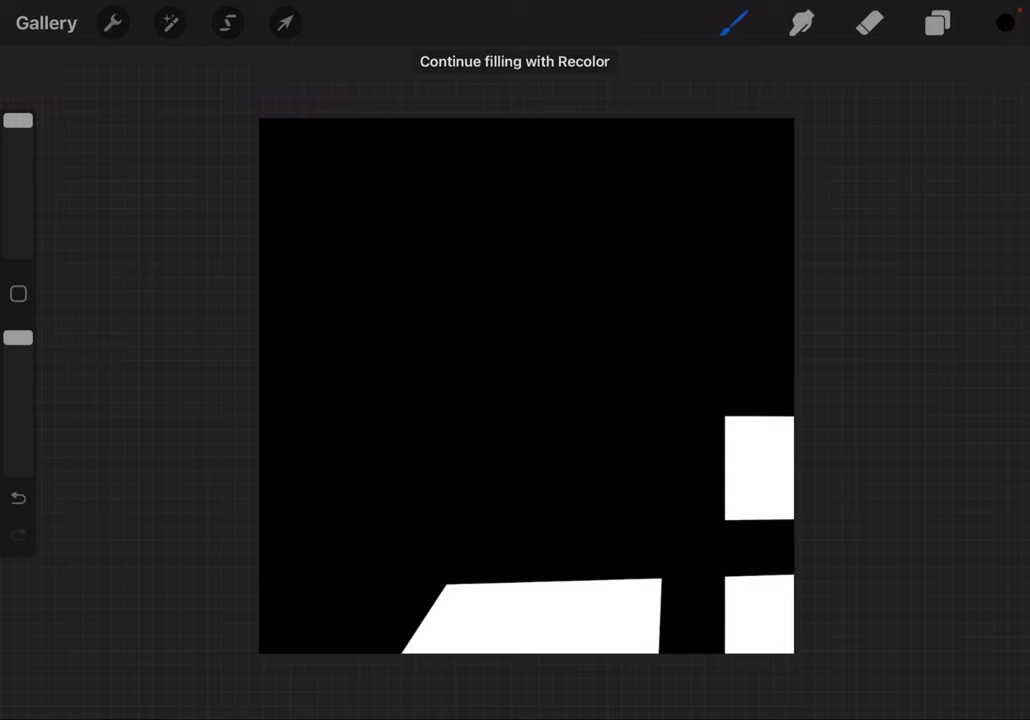
{"action": "left_click", "coordinate": [762, 480]}
{"action": "left_click", "coordinate": [530, 615]}
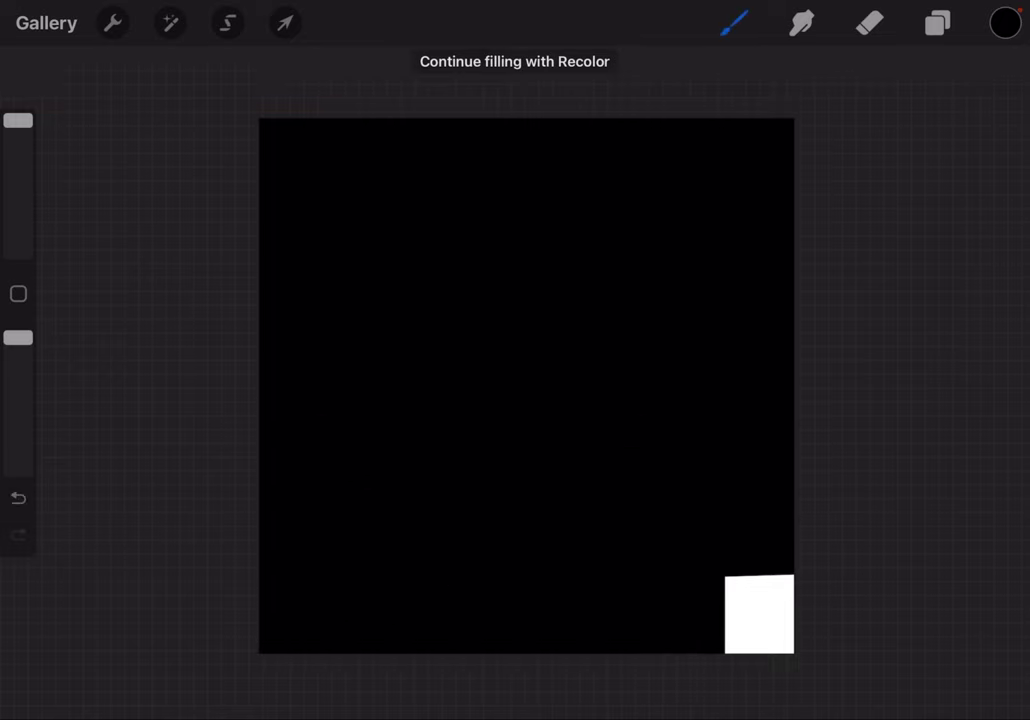
{"action": "left_click", "coordinate": [759, 615]}
{"action": "left_click", "coordinate": [937, 22]}
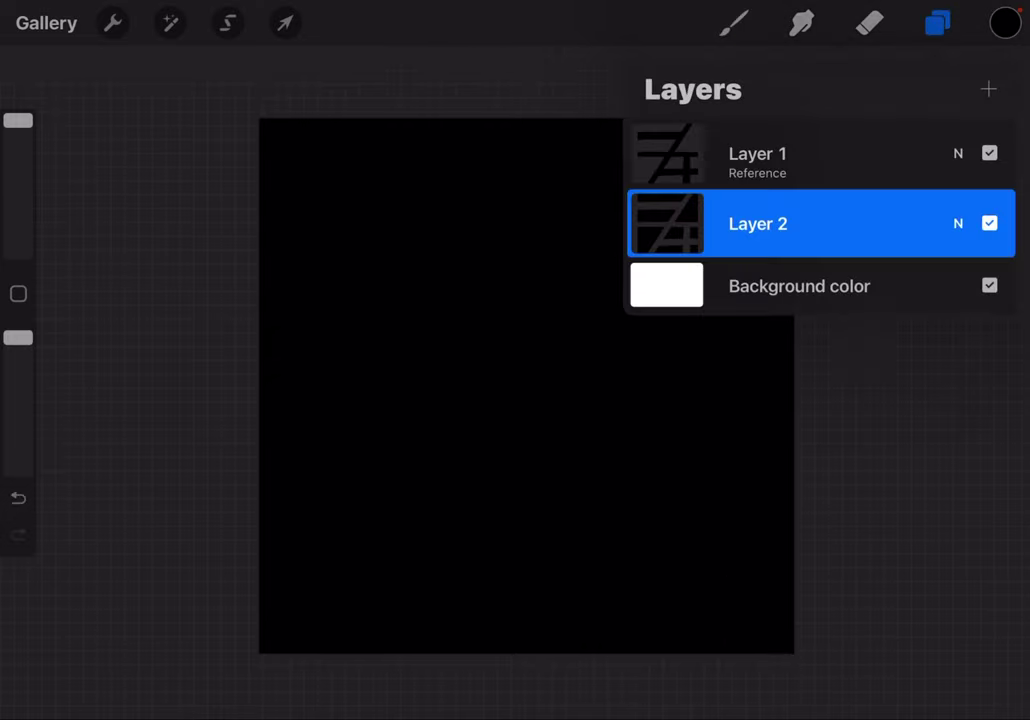
- Hide Layer 1 and add a new empty Layer 3 above Layer 2
{"action": "left_click", "coordinate": [989, 153]}
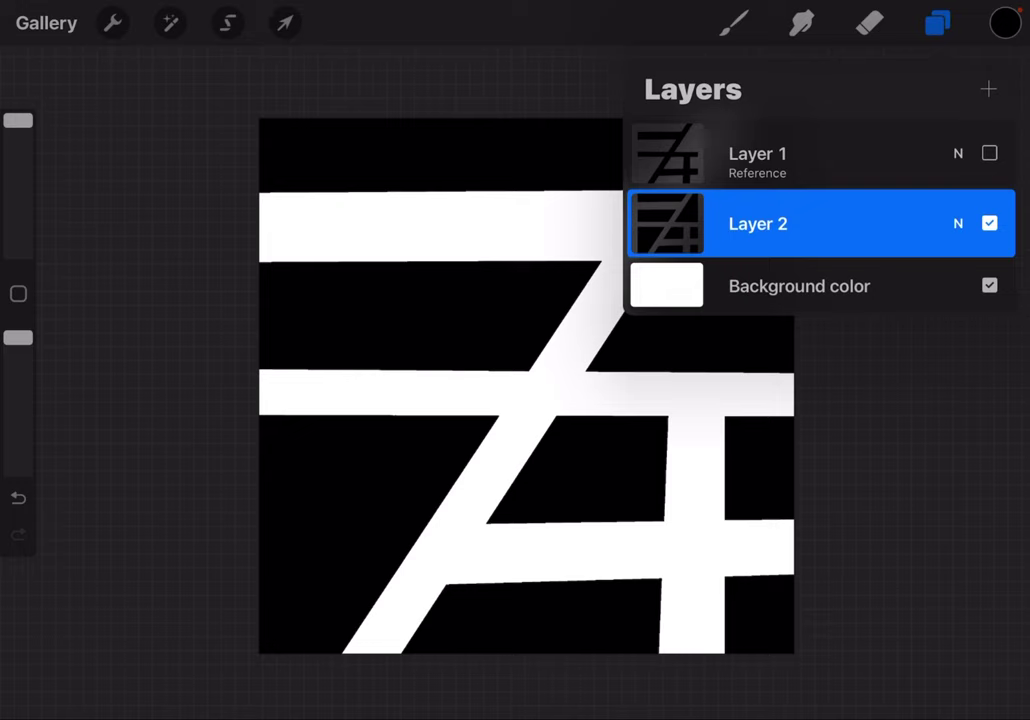
{"action": "left_click", "coordinate": [988, 89]}
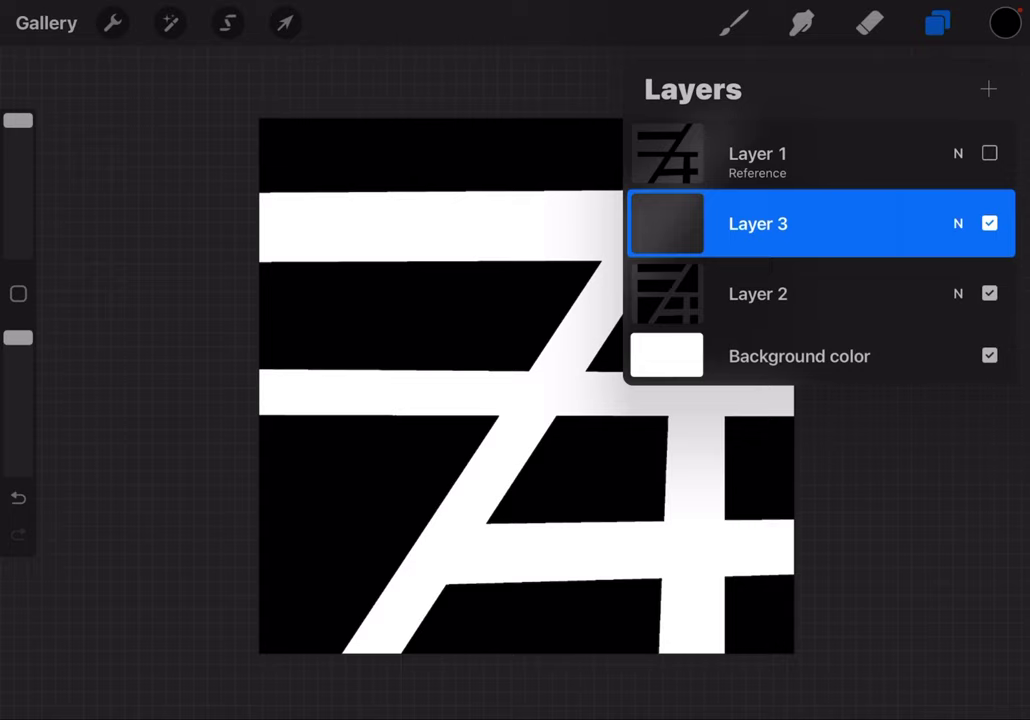
- Select the Calligraphy Brush Pen and set its size to maximum
{"action": "left_click", "coordinate": [734, 22]}
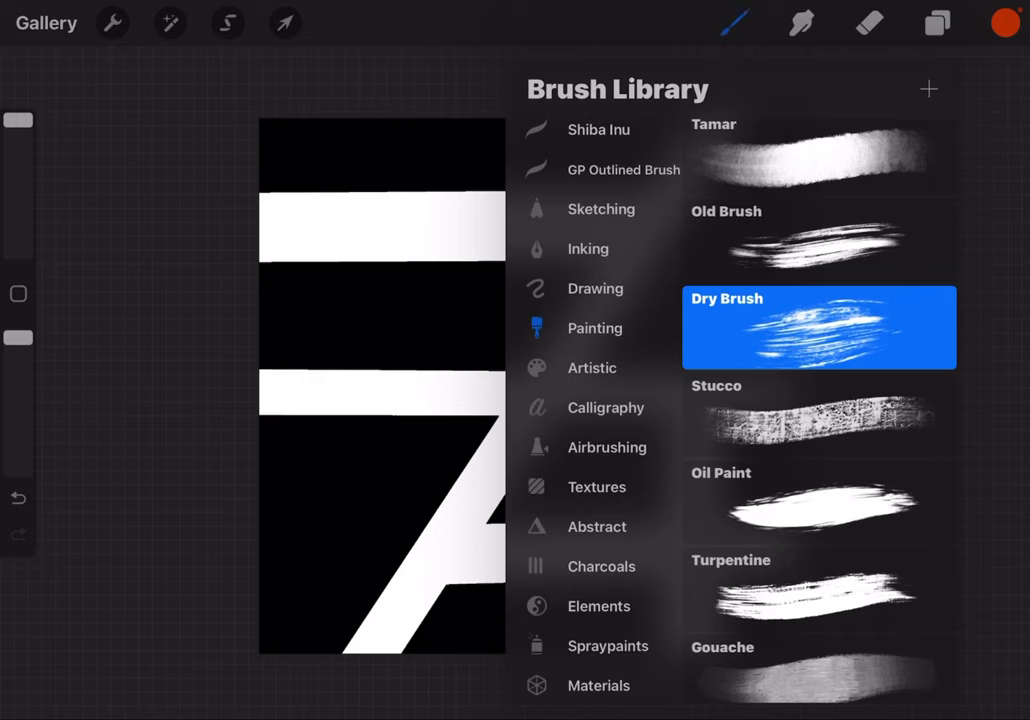
{"action": "left_click", "coordinate": [605, 407]}
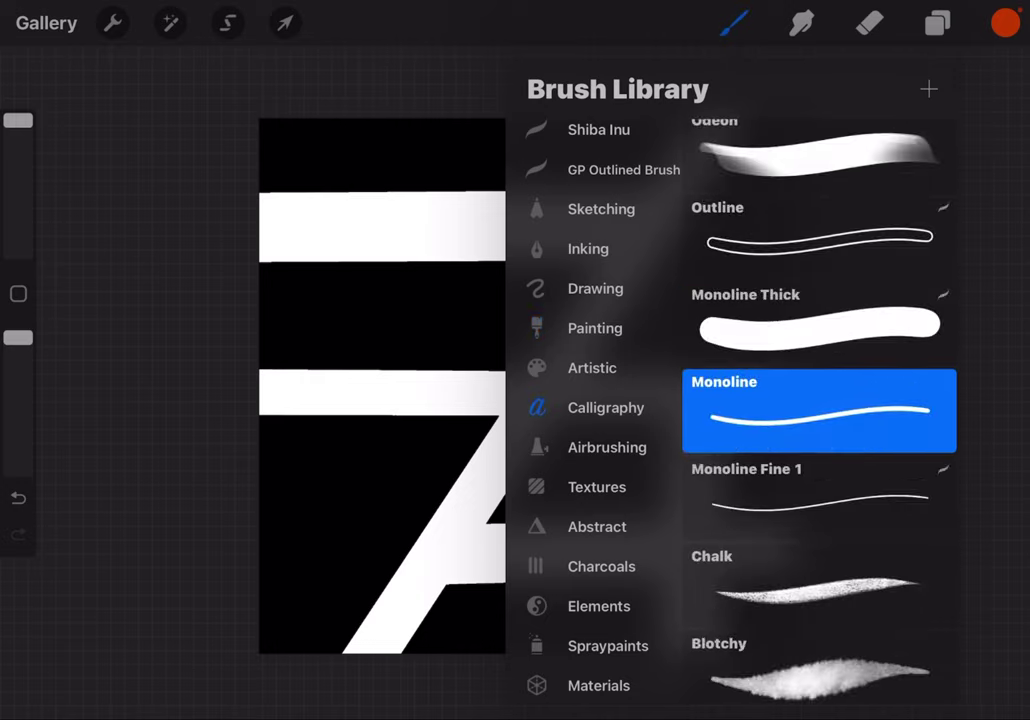
{"action": "scroll", "coordinate": [818, 400], "scroll_direction": "down", "scroll_amount": 2}
{"action": "scroll", "coordinate": [818, 400], "scroll_direction": "down", "scroll_amount": 2}
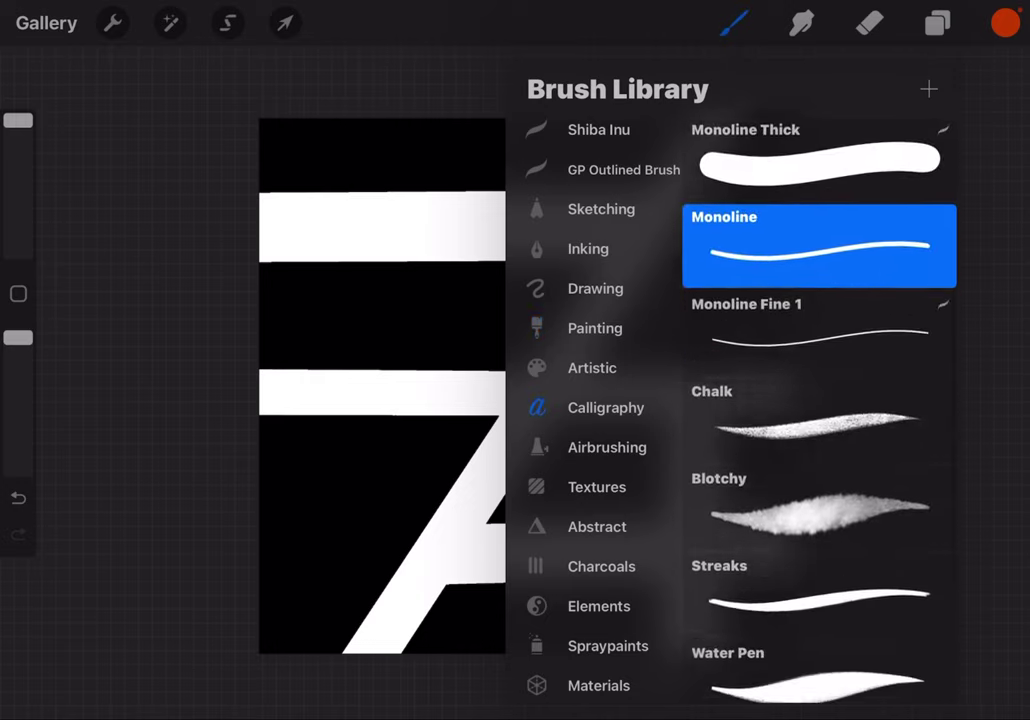
{"action": "scroll", "coordinate": [818, 400], "scroll_direction": "down", "scroll_amount": 2}
{"action": "scroll", "coordinate": [818, 400], "scroll_direction": "down", "scroll_amount": 2}
{"action": "scroll", "coordinate": [818, 400], "scroll_direction": "down", "scroll_amount": 1}
{"action": "scroll", "coordinate": [818, 400], "scroll_direction": "down", "scroll_amount": 2}
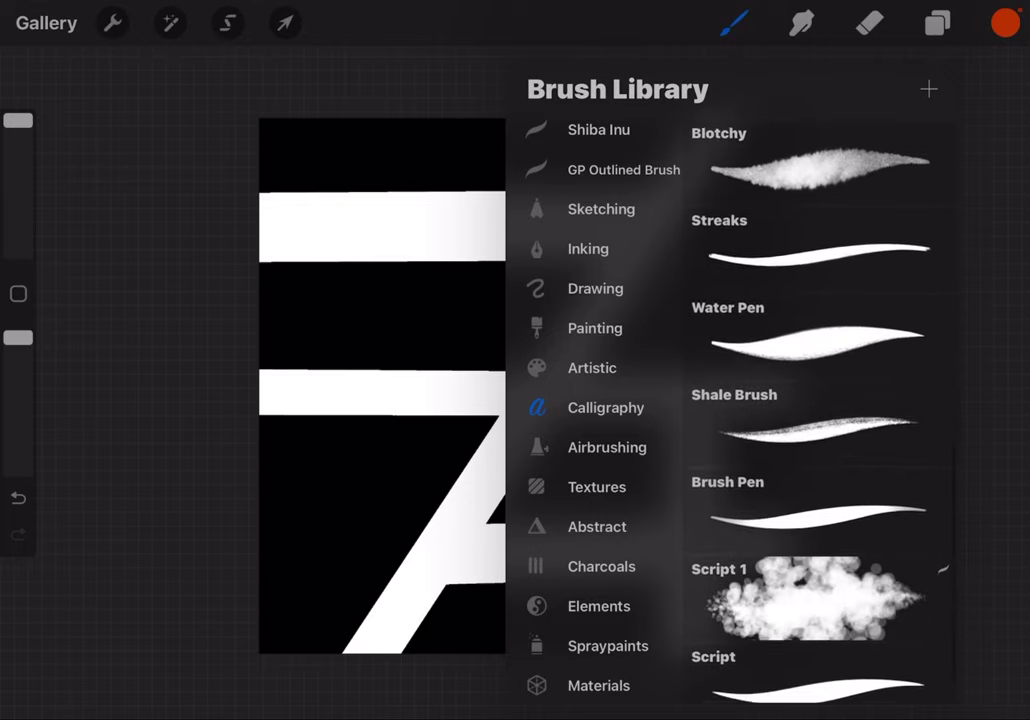
{"action": "left_click", "coordinate": [818, 515]}
{"action": "left_click", "coordinate": [380, 400]}
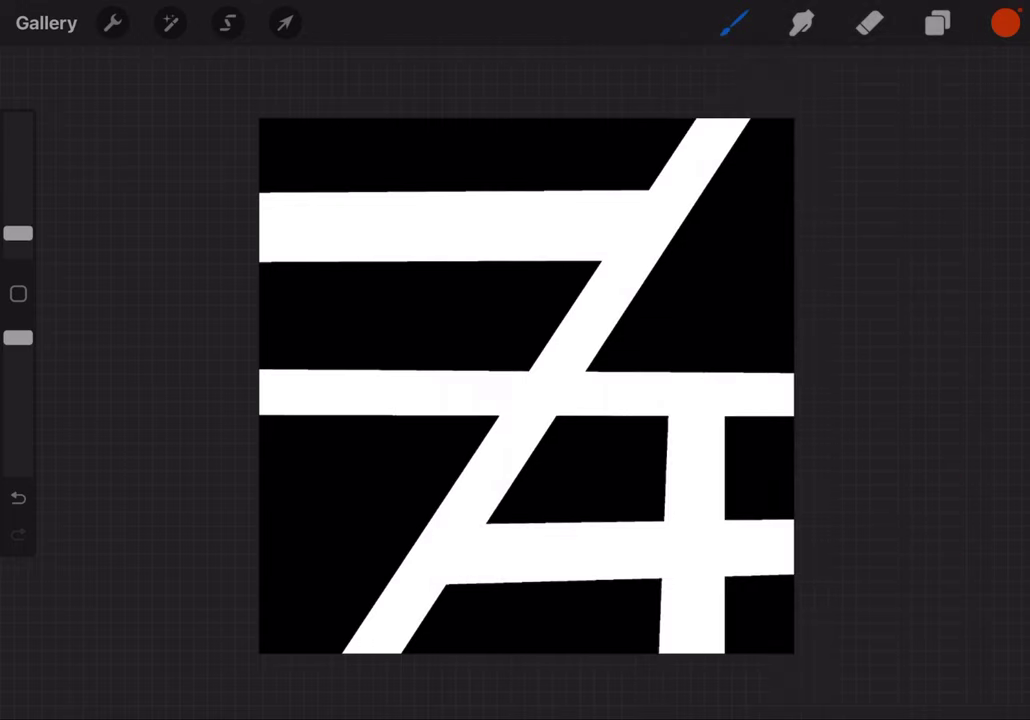
{"action": "left_click_drag", "start_coordinate": [18, 233], "coordinate": [18, 120]}
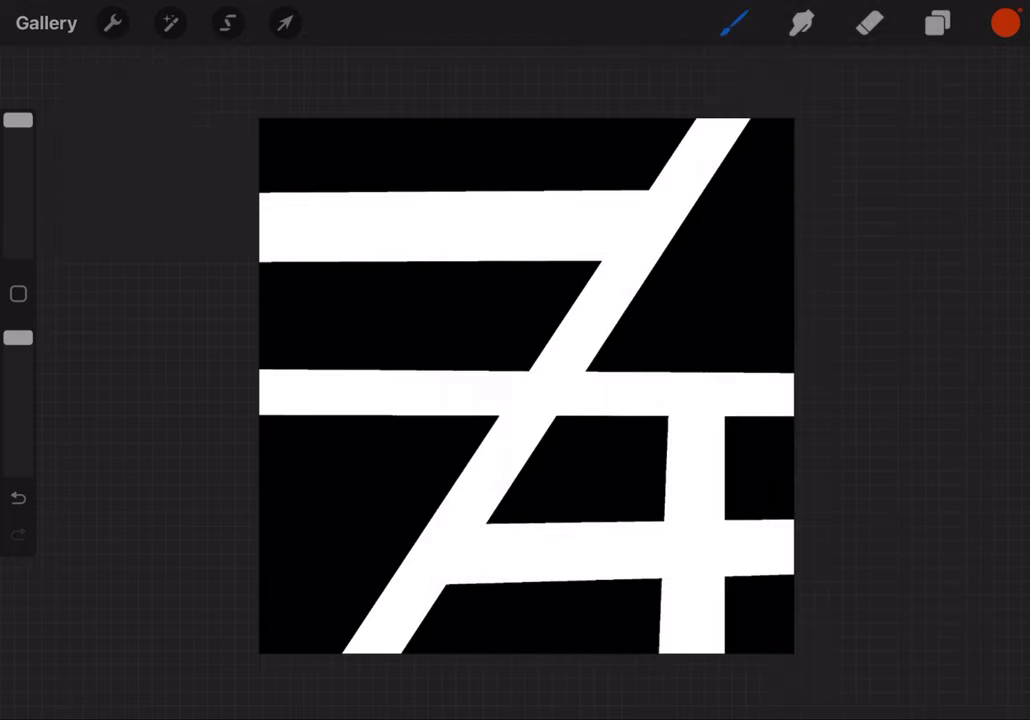
- Paint an orange triangle in the top-left corner
{"action": "mouse_move", "coordinate": [405, 122]}
{"action": "left_mouse_down"}
{"action": "mouse_move", "coordinate": [265, 215]}
{"action": "mouse_move", "coordinate": [380, 122]}
{"action": "left_mouse_up"}
{"action": "left_click_drag", "start_coordinate": [262, 165], "coordinate": [335, 122]}
{"action": "left_click_drag", "start_coordinate": [262, 140], "coordinate": [295, 122]}
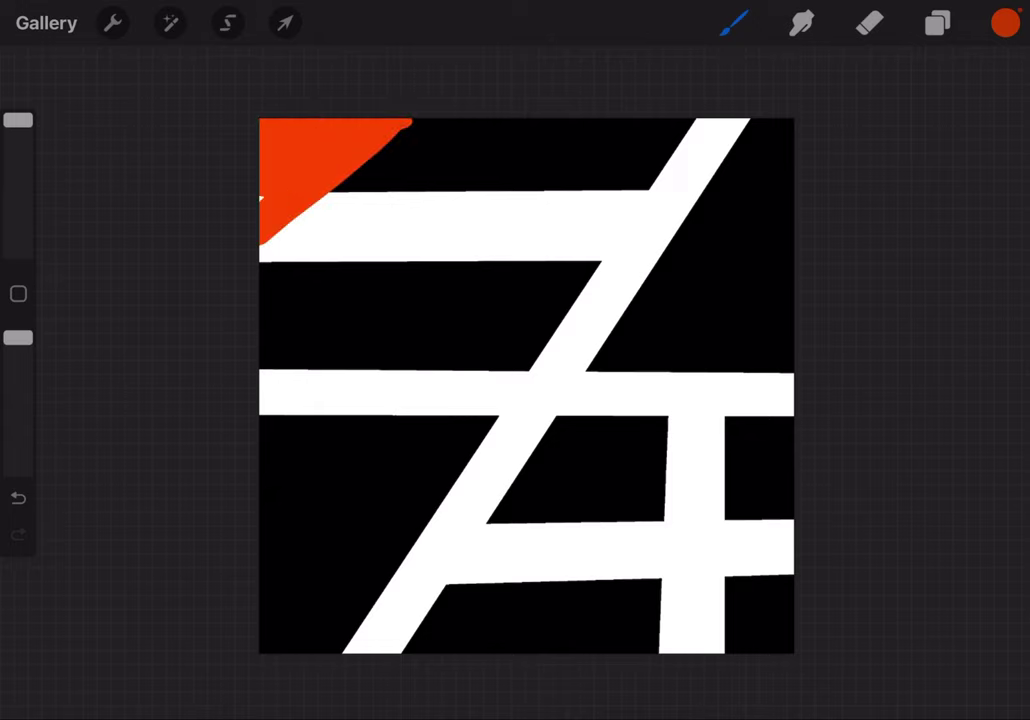
{"action": "mouse_move", "coordinate": [444, 122]}
{"action": "left_mouse_down"}
{"action": "mouse_move", "coordinate": [263, 248]}
{"action": "mouse_move", "coordinate": [263, 286]}
{"action": "left_mouse_up"}
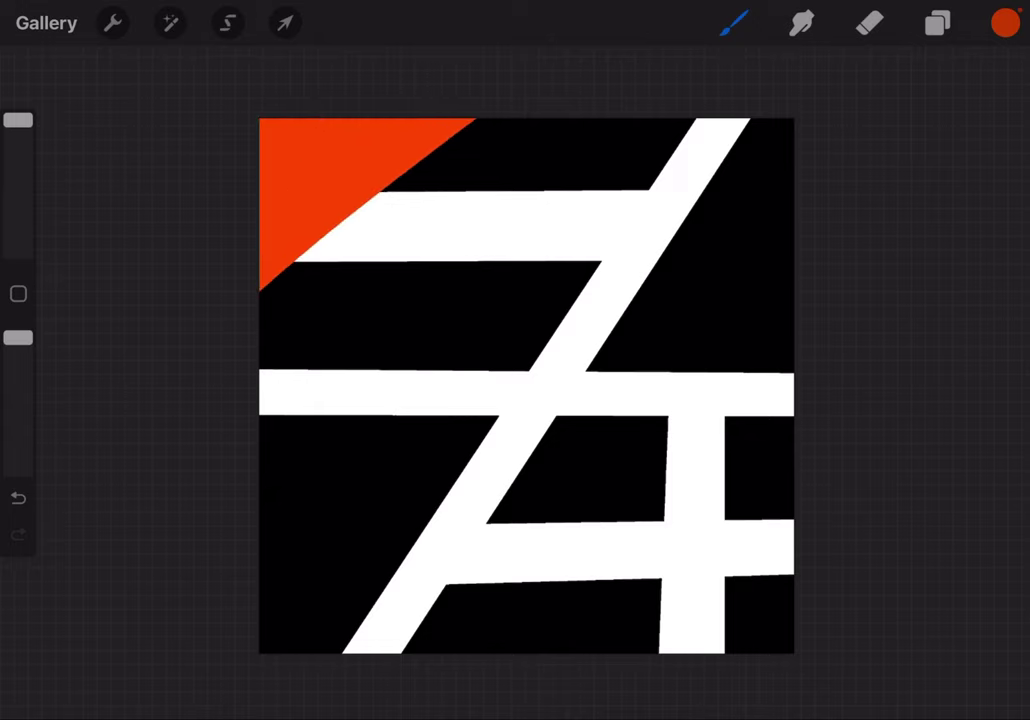
{"action": "left_click_drag", "start_coordinate": [476, 122], "coordinate": [263, 289]}
- Paint yellow bands beside the orange corner and across the lower right
{"action": "left_click", "coordinate": [1005, 22]}
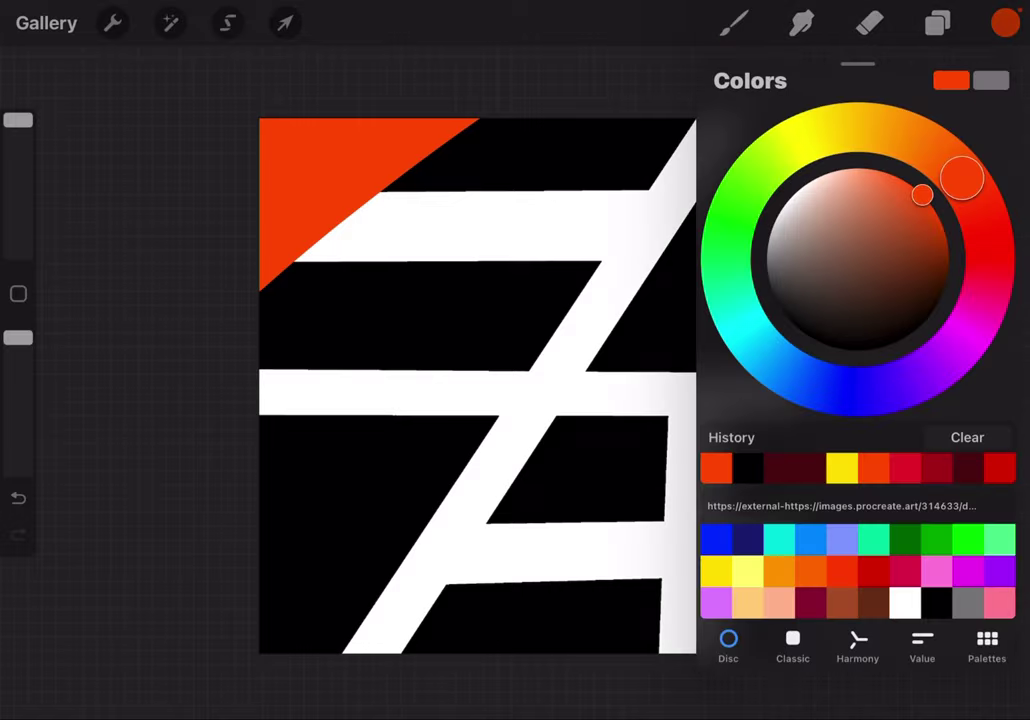
{"action": "left_click_drag", "start_coordinate": [962, 178], "coordinate": [816, 131]}
{"action": "left_click", "coordinate": [735, 22]}
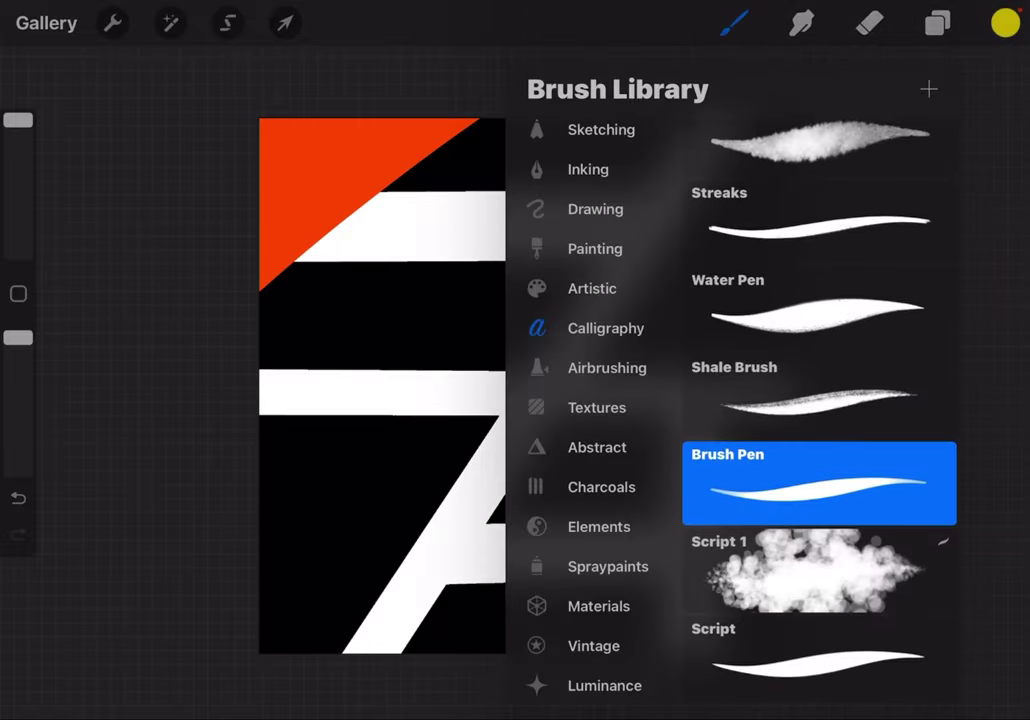
{"action": "left_click", "coordinate": [735, 22]}
{"action": "mouse_move", "coordinate": [610, 122]}
{"action": "left_mouse_down"}
{"action": "mouse_move", "coordinate": [402, 270]}
{"action": "mouse_move", "coordinate": [262, 390]}
{"action": "left_mouse_up"}
{"action": "left_click_drag", "start_coordinate": [560, 125], "coordinate": [300, 340]}
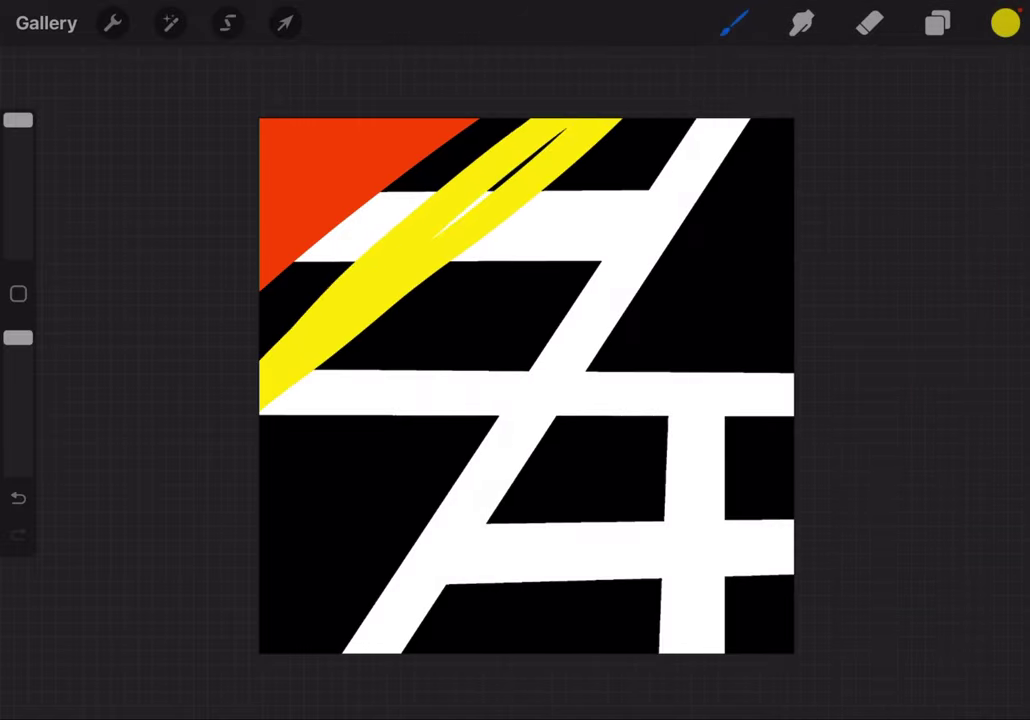
{"action": "left_click_drag", "start_coordinate": [520, 125], "coordinate": [370, 230]}
{"action": "mouse_move", "coordinate": [470, 125]}
{"action": "left_mouse_down"}
{"action": "mouse_move", "coordinate": [290, 300]}
{"action": "mouse_move", "coordinate": [265, 280]}
{"action": "left_mouse_up"}
{"action": "left_click_drag", "start_coordinate": [330, 230], "coordinate": [265, 300]}
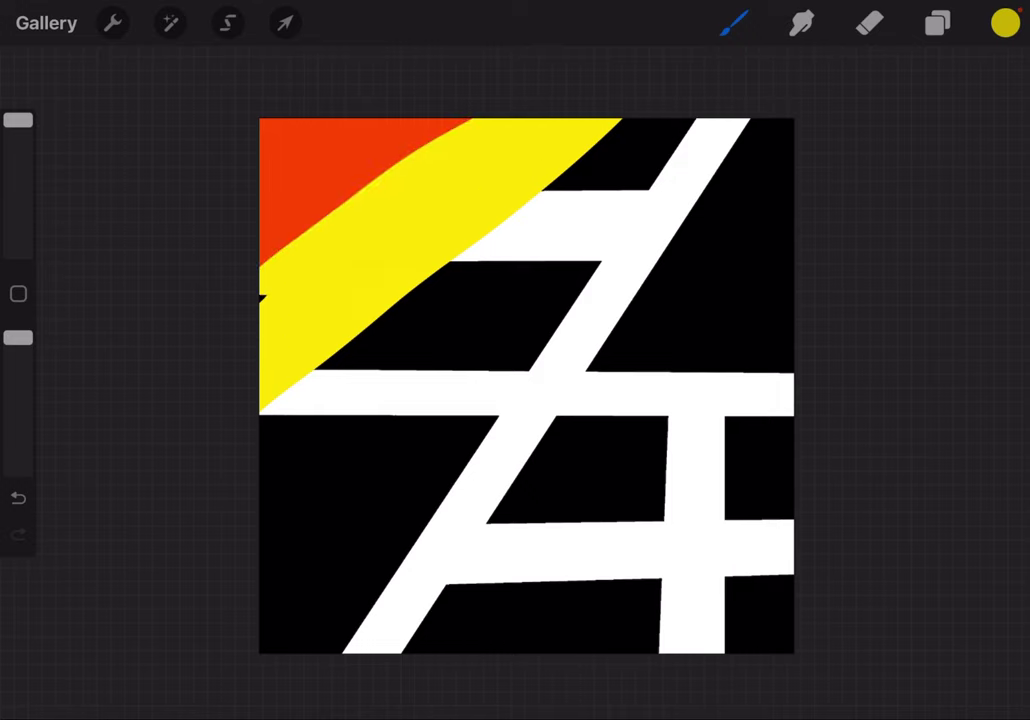
{"action": "left_click_drag", "start_coordinate": [790, 382], "coordinate": [548, 625]}
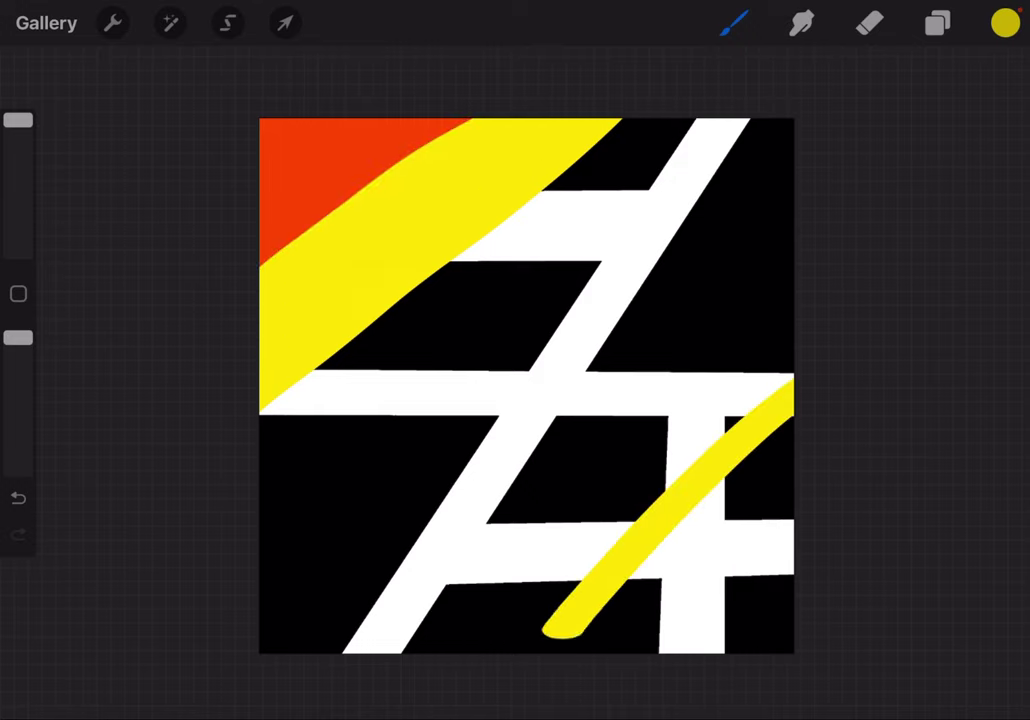
{"action": "left_click_drag", "start_coordinate": [790, 360], "coordinate": [535, 638]}
{"action": "left_click_drag", "start_coordinate": [790, 328], "coordinate": [488, 648]}
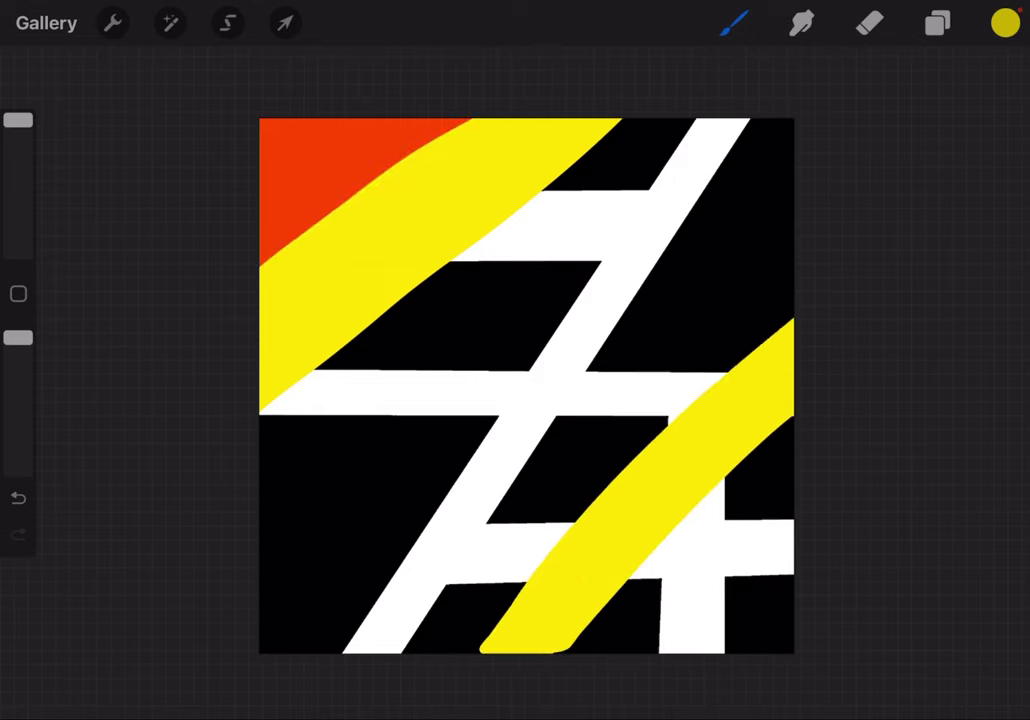
- Paint a green diagonal band from the bottom-left to the top-right corner
{"action": "left_click", "coordinate": [1005, 22]}
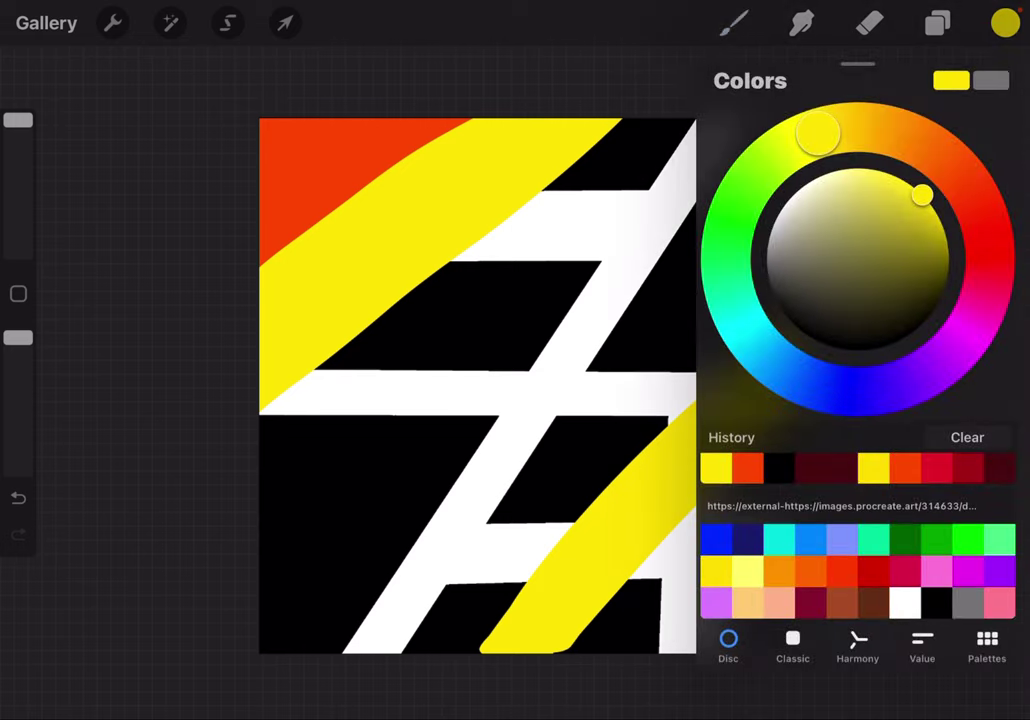
{"action": "left_click_drag", "start_coordinate": [818, 133], "coordinate": [727, 218]}
{"action": "left_click", "coordinate": [1005, 22]}
{"action": "mouse_move", "coordinate": [770, 122]}
{"action": "left_mouse_down"}
{"action": "mouse_move", "coordinate": [262, 568]}
{"action": "mouse_move", "coordinate": [778, 214]}
{"action": "left_mouse_up"}
{"action": "left_click_drag", "start_coordinate": [300, 530], "coordinate": [790, 180]}
{"action": "left_click_drag", "start_coordinate": [690, 220], "coordinate": [785, 158]}
{"action": "left_click_drag", "start_coordinate": [720, 180], "coordinate": [790, 125]}
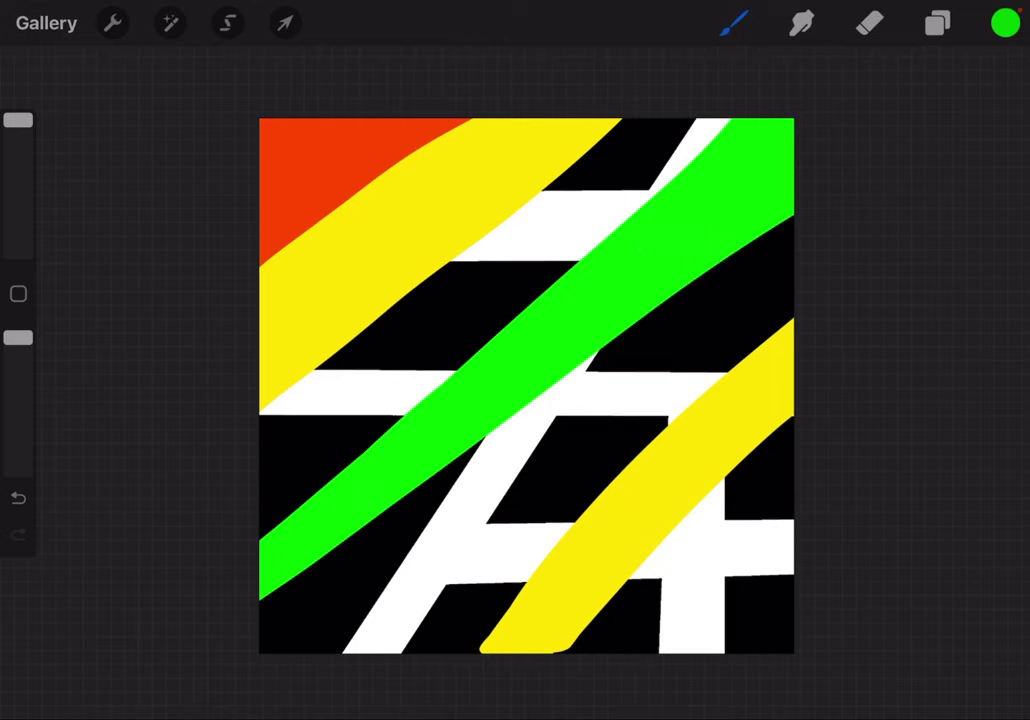
{"action": "left_click_drag", "start_coordinate": [610, 330], "coordinate": [425, 525]}
{"action": "left_click_drag", "start_coordinate": [500, 405], "coordinate": [315, 645]}
{"action": "left_click_drag", "start_coordinate": [430, 450], "coordinate": [280, 630]}
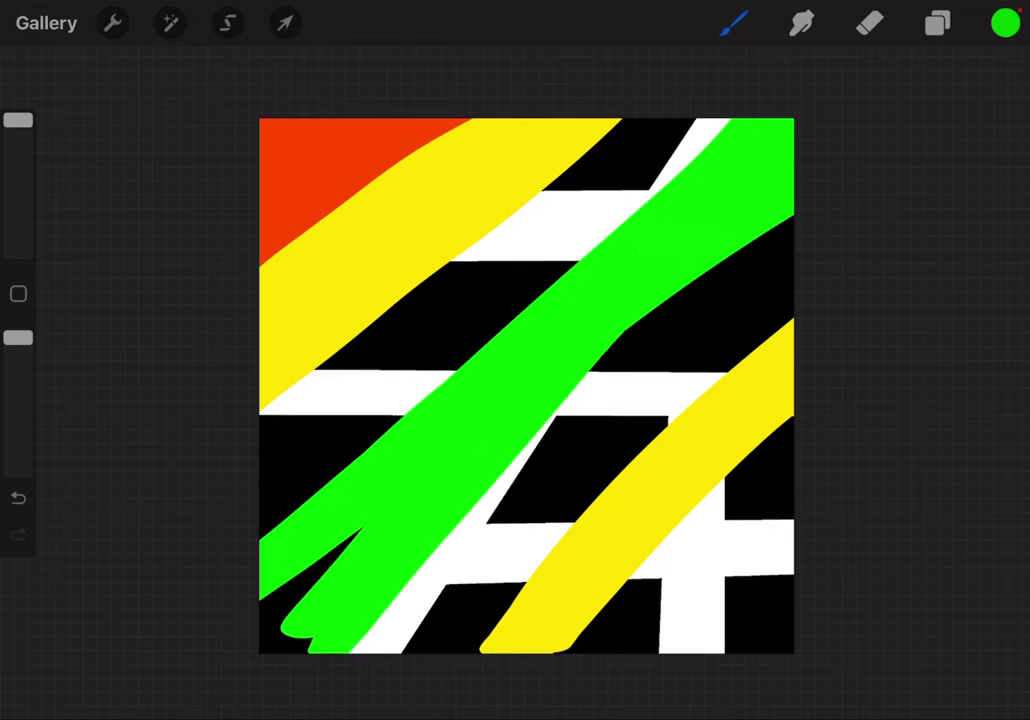
{"action": "left_click_drag", "start_coordinate": [400, 470], "coordinate": [262, 645]}
{"action": "left_click_drag", "start_coordinate": [300, 600], "coordinate": [262, 648]}
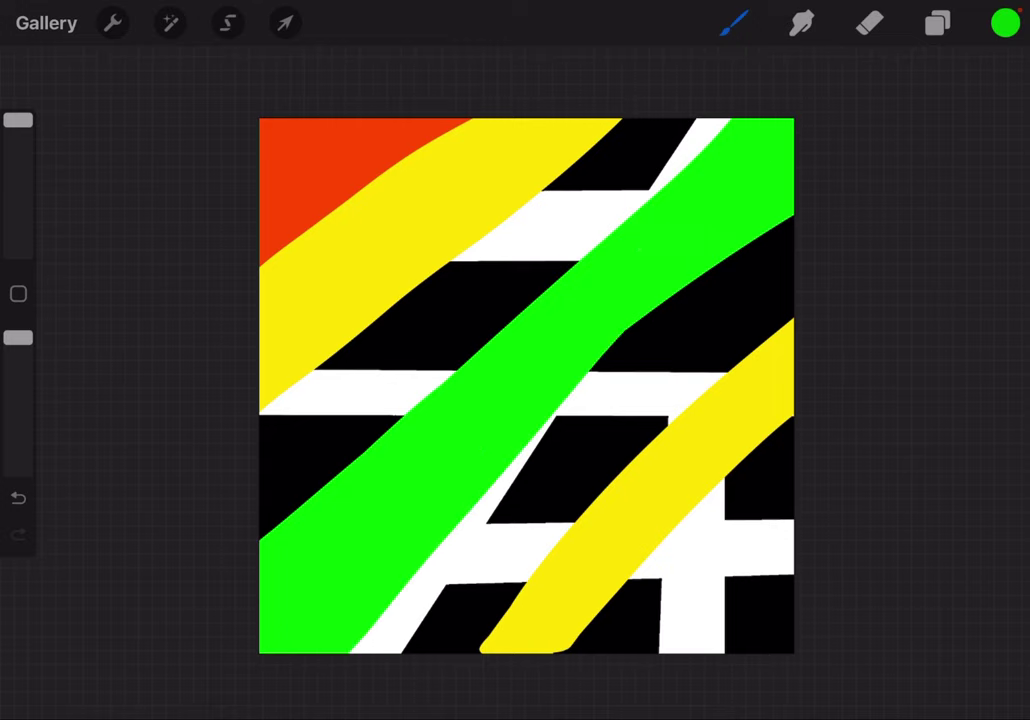
- Paint wide blue diagonal bands across the lower right
{"action": "left_click", "coordinate": [1005, 22]}
{"action": "left_click", "coordinate": [722, 536]}
{"action": "left_click_drag", "start_coordinate": [793, 529], "coordinate": [713, 602]}
{"action": "left_click_drag", "start_coordinate": [790, 420], "coordinate": [560, 650]}
{"action": "left_click_drag", "start_coordinate": [790, 235], "coordinate": [490, 520]}
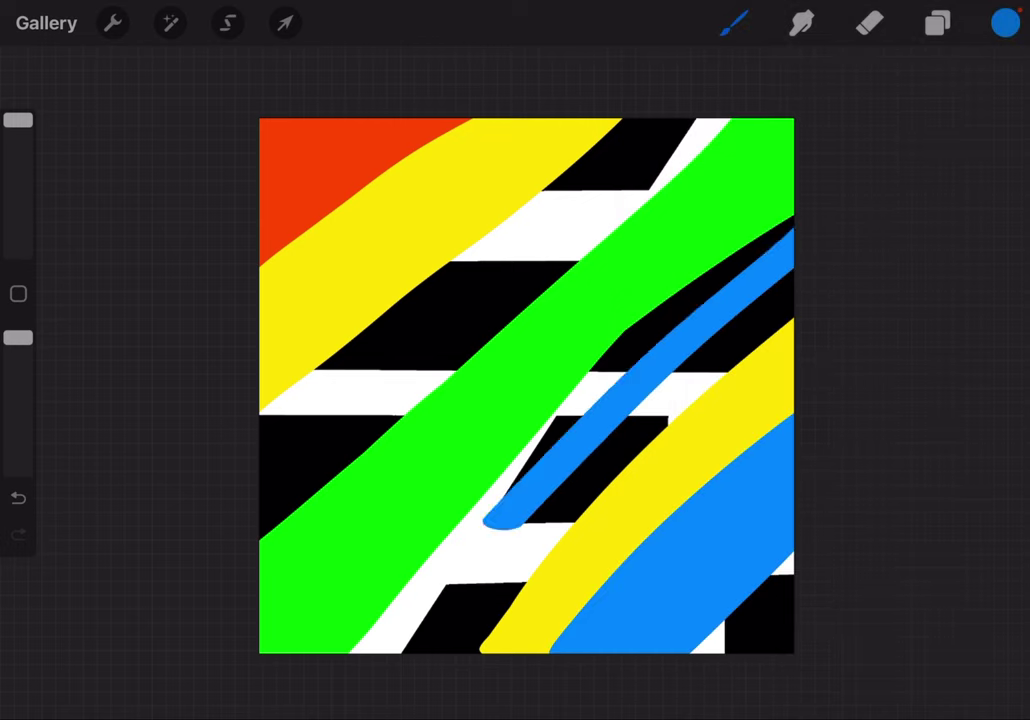
{"action": "left_click_drag", "start_coordinate": [790, 120], "coordinate": [262, 540]}
- Paint a purple diagonal stroke, undoing an accidental purple fill
{"action": "left_click", "coordinate": [1005, 22]}
{"action": "left_click", "coordinate": [920, 195]}
{"action": "left_click_drag", "start_coordinate": [1005, 22], "coordinate": [400, 130]}
{"action": "key", "text": "ctrl+z"}
{"action": "left_click_drag", "start_coordinate": [650, 125], "coordinate": [265, 450]}
- Paint a wide red diagonal band across the lower right
{"action": "left_click", "coordinate": [1005, 22]}
{"action": "left_click", "coordinate": [937, 22]}
{"action": "left_click", "coordinate": [1005, 22]}
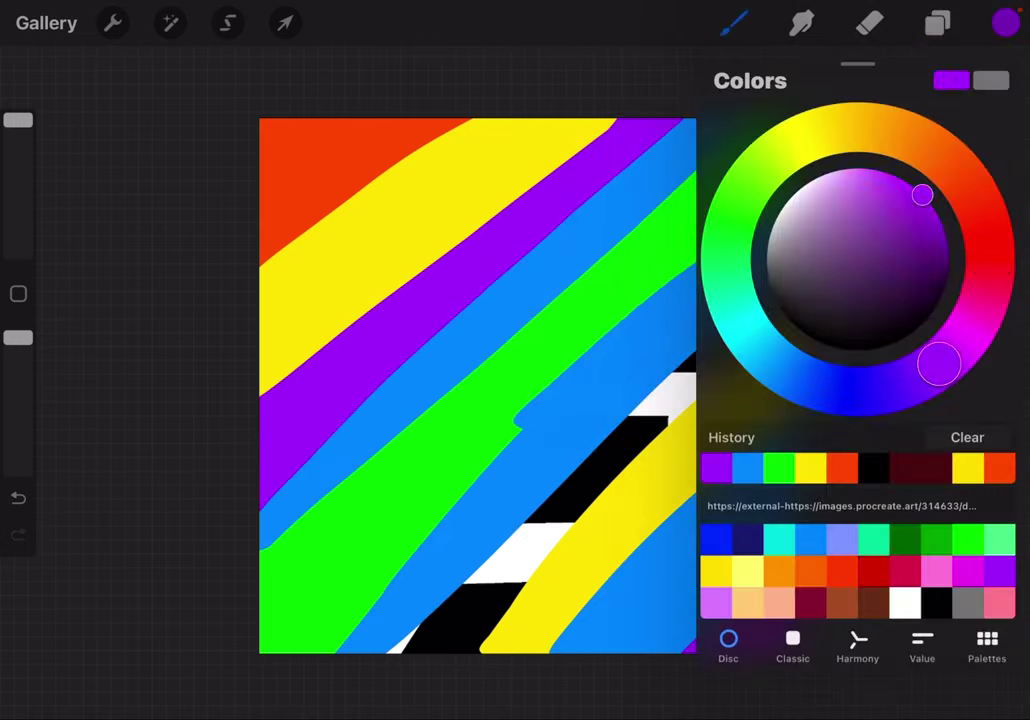
{"action": "left_click", "coordinate": [873, 570]}
{"action": "left_click", "coordinate": [1005, 22]}
{"action": "left_click_drag", "start_coordinate": [793, 276], "coordinate": [414, 651]}
{"action": "left_click_drag", "start_coordinate": [793, 300], "coordinate": [480, 650]}
{"action": "left_click", "coordinate": [937, 22]}
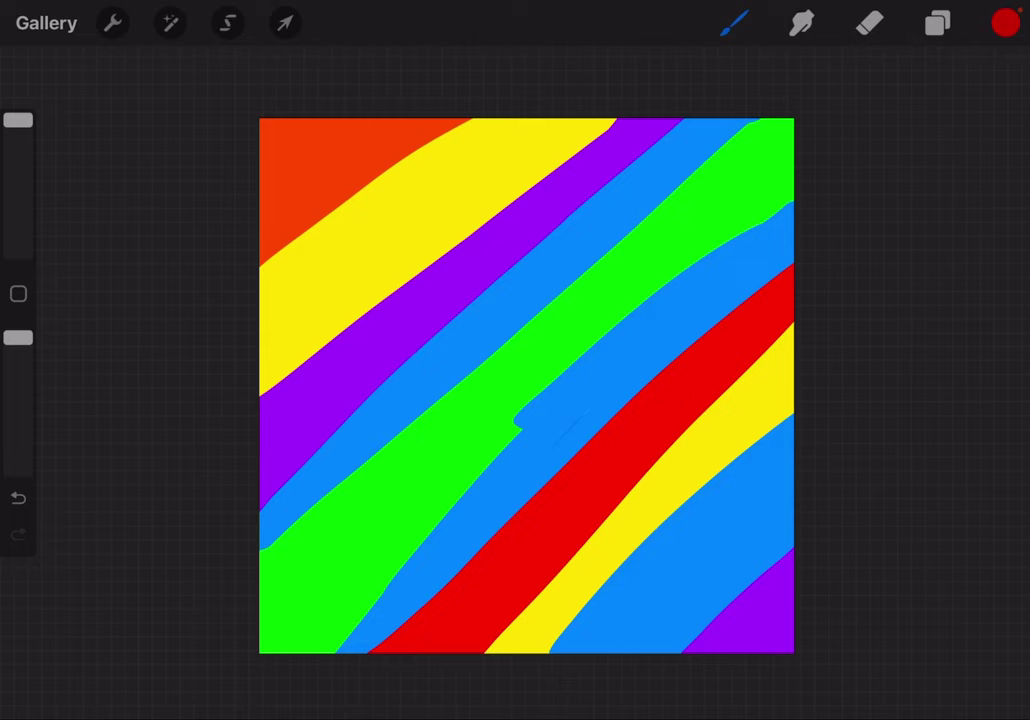
- Soften the colour bands with a 26% Gaussian Blur
{"action": "left_click", "coordinate": [170, 22]}
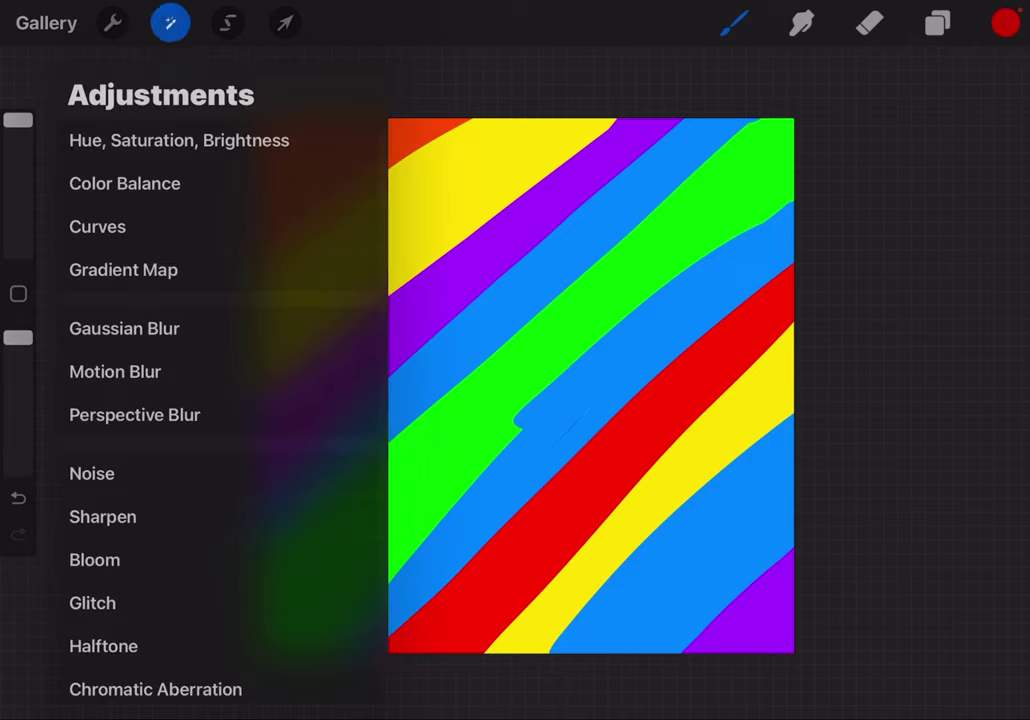
{"action": "left_click", "coordinate": [124, 328]}
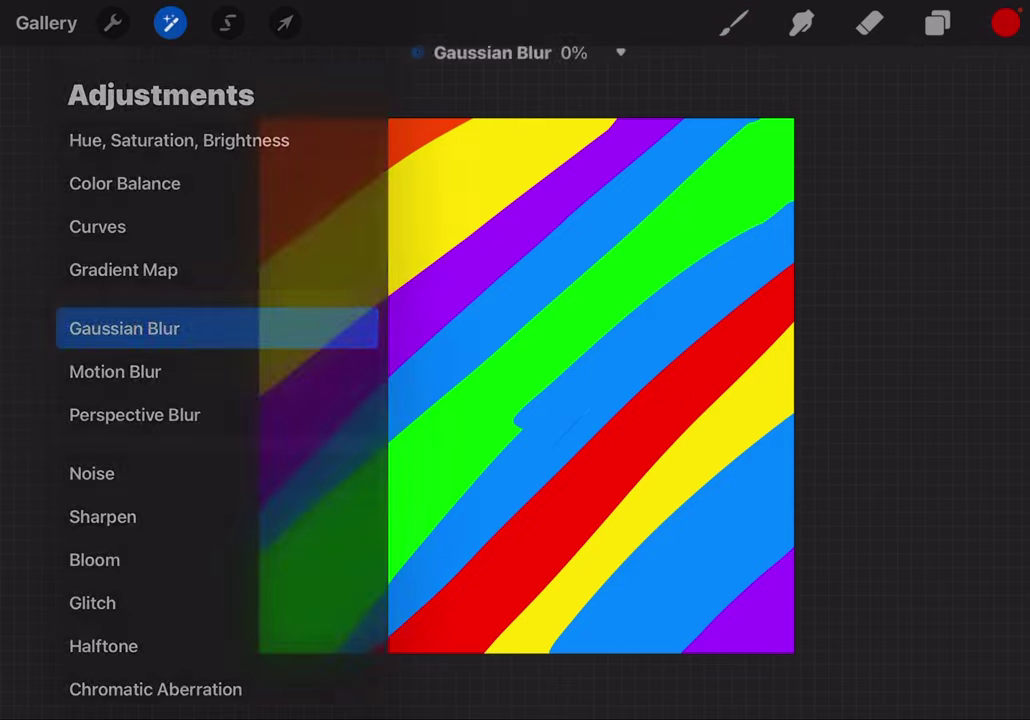
{"action": "mouse_move", "coordinate": [526, 385]}
{"action": "left_mouse_down"}
{"action": "mouse_move", "coordinate": [845, 385]}
{"action": "mouse_move", "coordinate": [655, 385]}
{"action": "mouse_move", "coordinate": [685, 385]}
{"action": "left_mouse_up"}
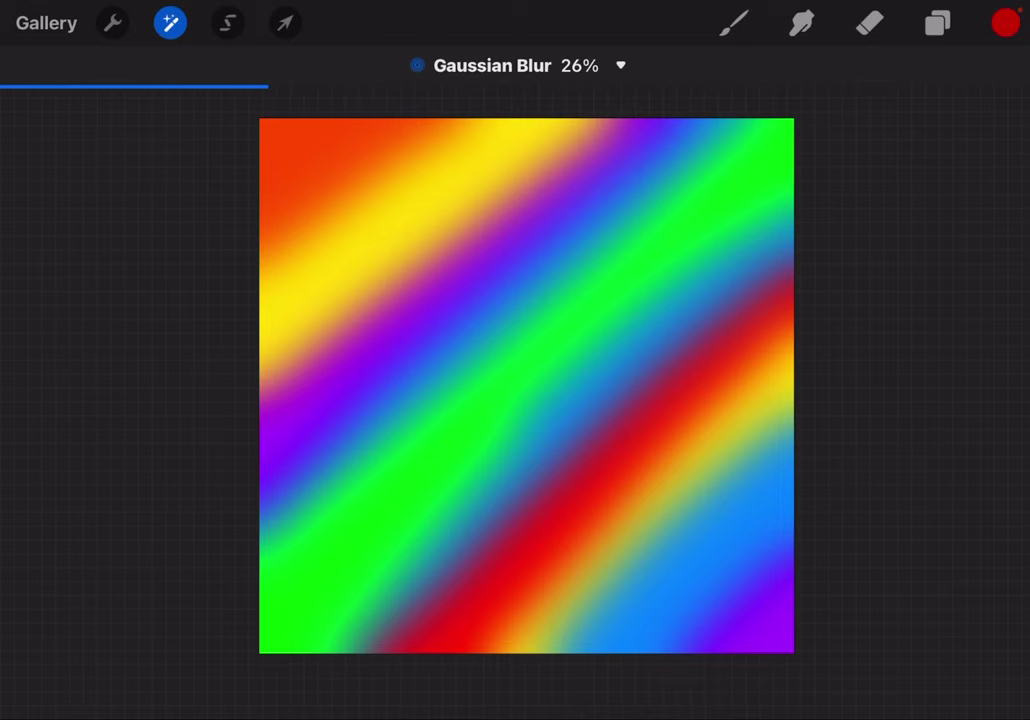
{"action": "left_click", "coordinate": [734, 22]}
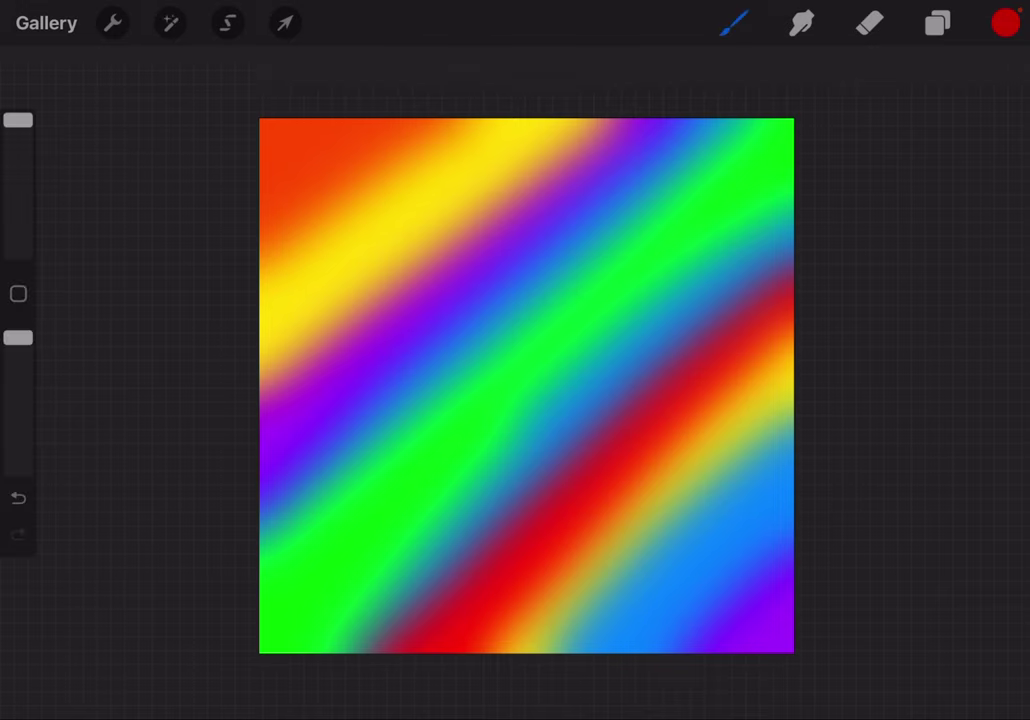
{"action": "left_click", "coordinate": [734, 22]}
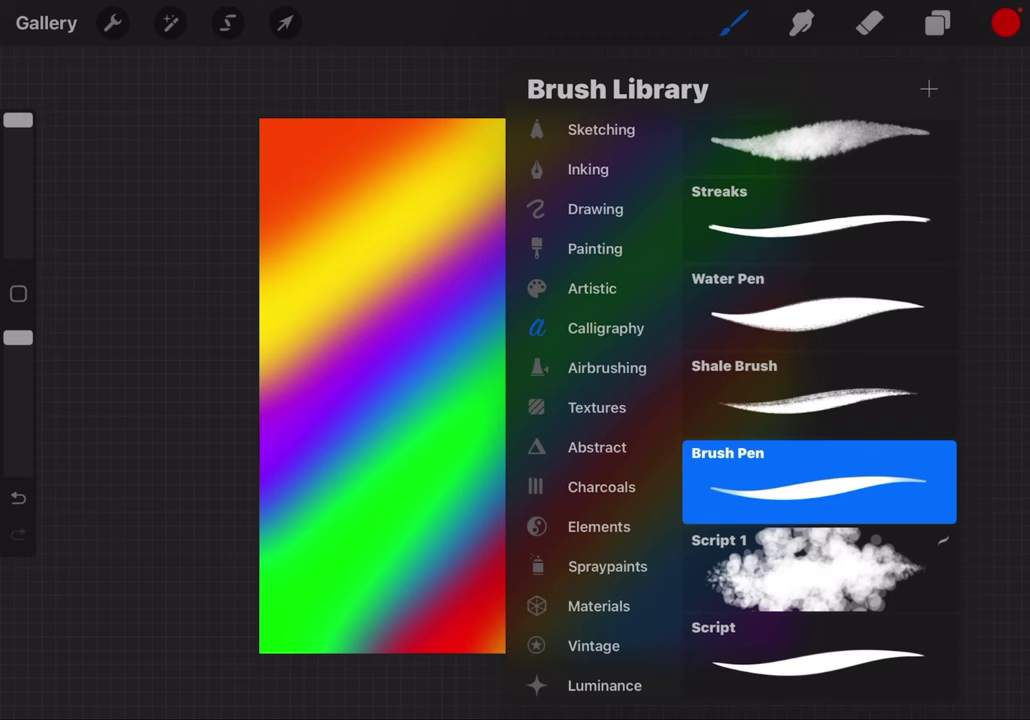
- Choose the Spraypaints Splatter brush in white and enlarge its size
{"action": "left_click", "coordinate": [600, 566]}
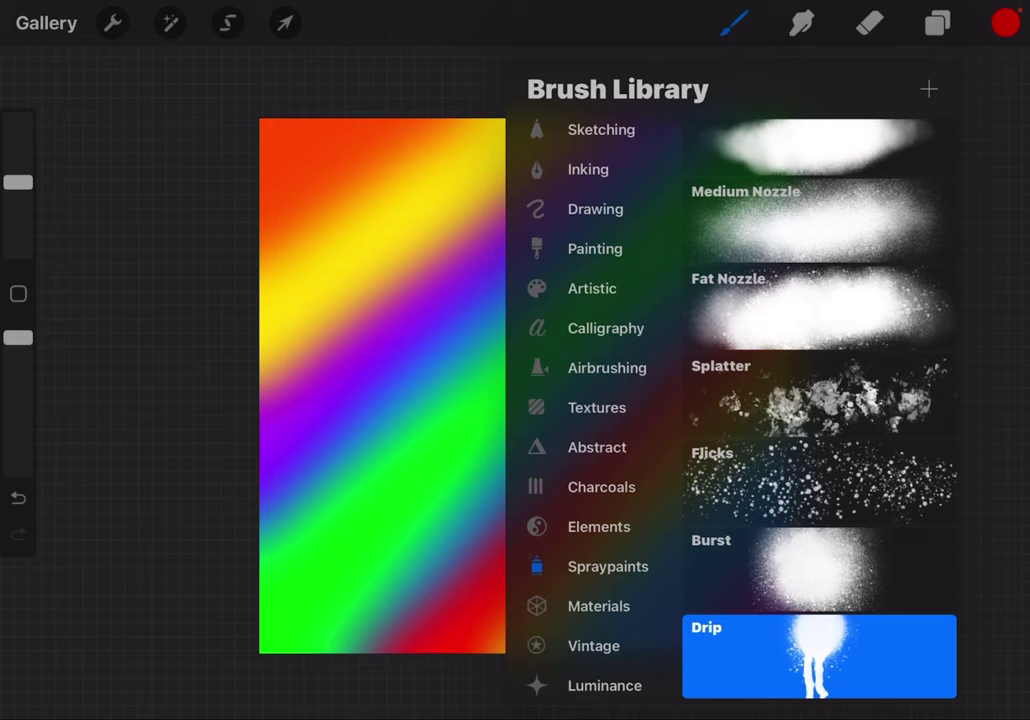
{"action": "left_click", "coordinate": [820, 395]}
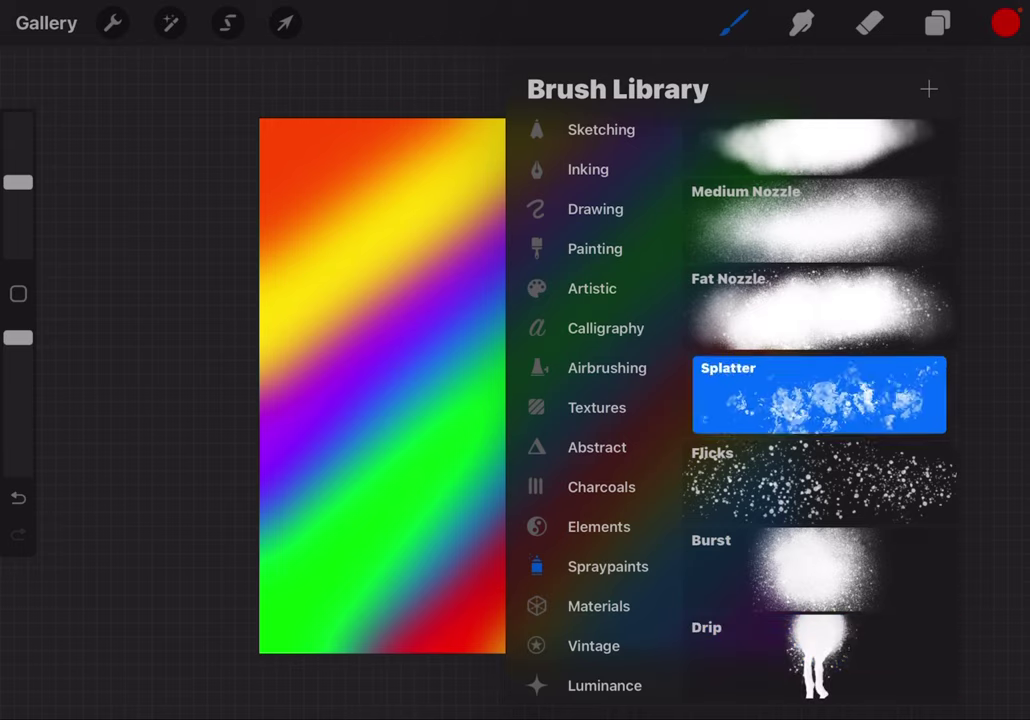
{"action": "left_click", "coordinate": [1005, 22]}
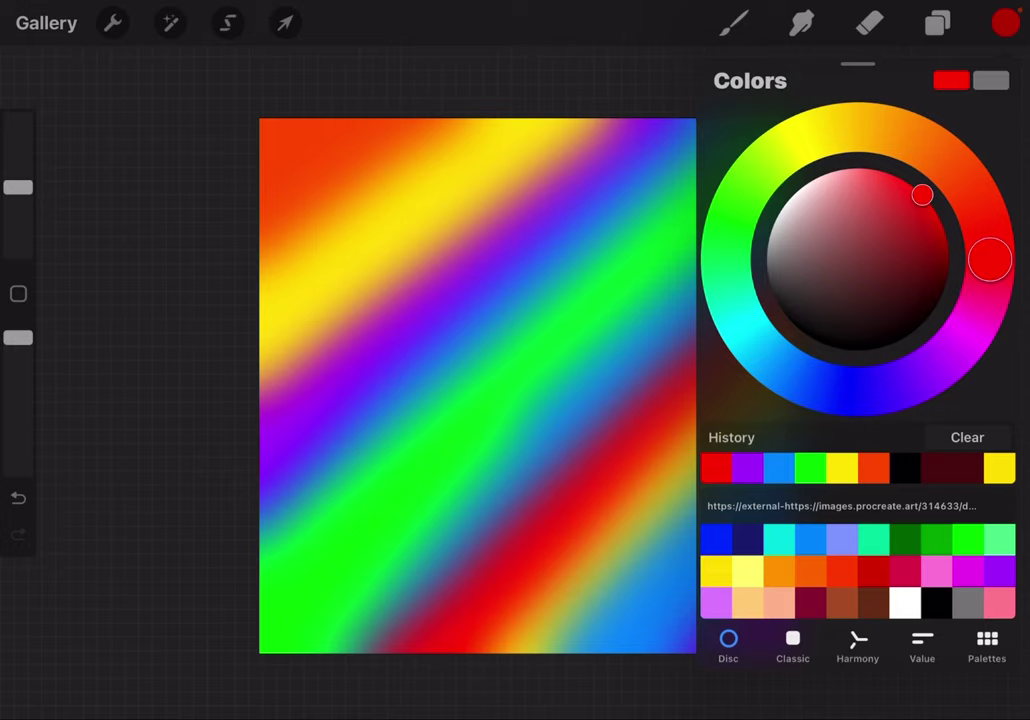
{"action": "left_click_drag", "start_coordinate": [922, 195], "coordinate": [793, 195]}
{"action": "left_click", "coordinate": [735, 22]}
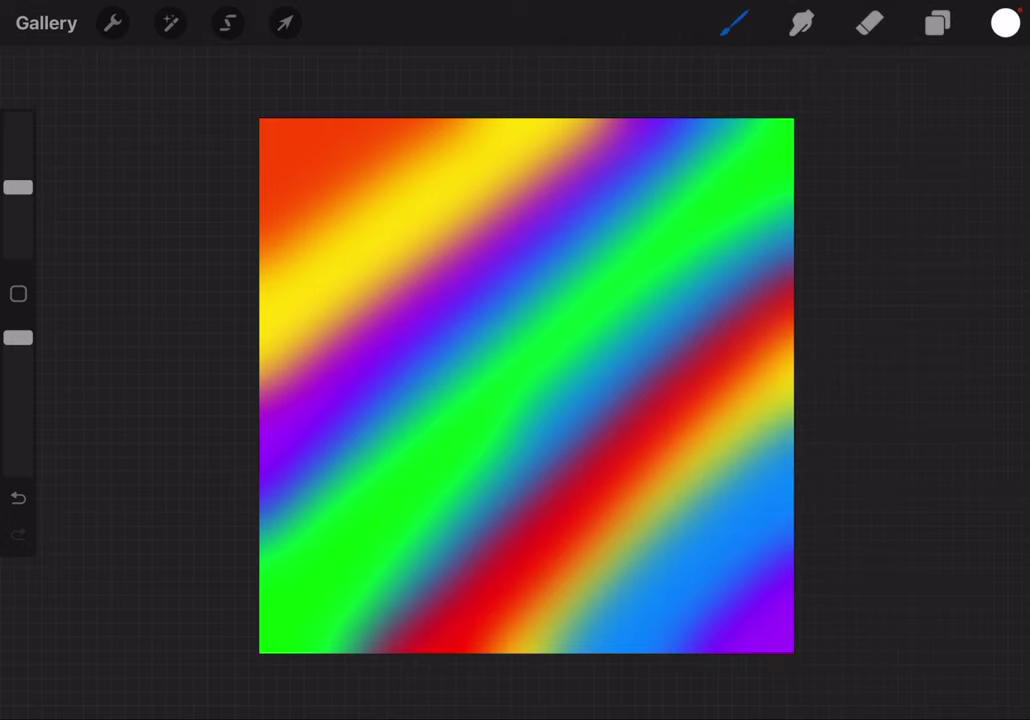
{"action": "left_click_drag", "start_coordinate": [18, 187], "coordinate": [18, 170]}
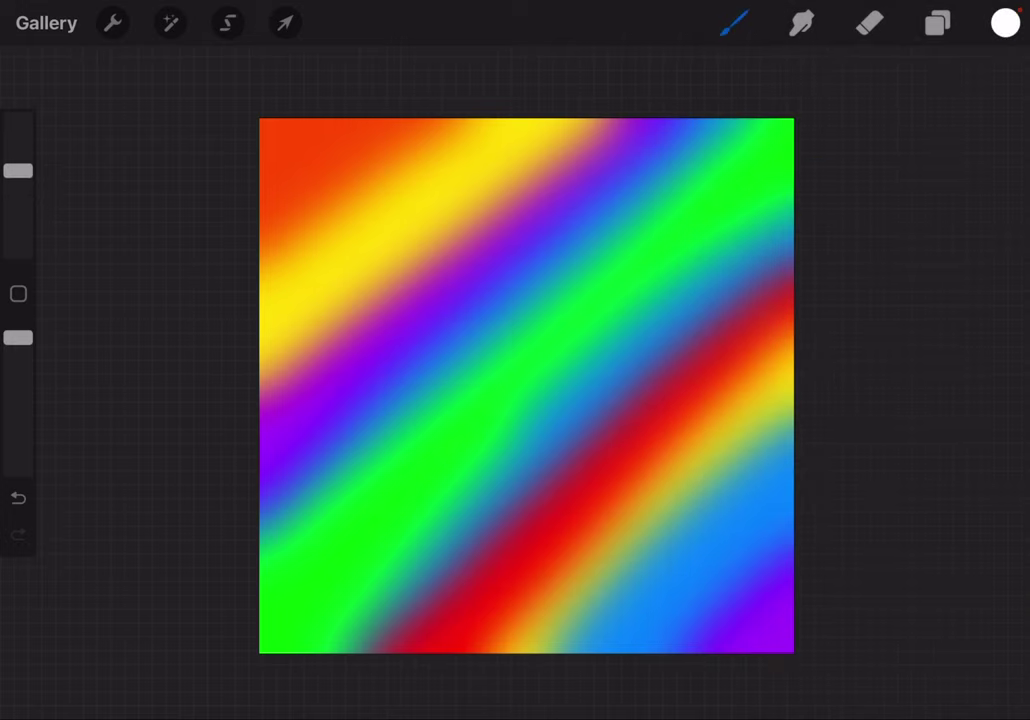
- Dab white splatter over the top-left, centre, lower-right and upper-right bands
{"action": "left_click_drag", "start_coordinate": [372, 200], "coordinate": [412, 182]}
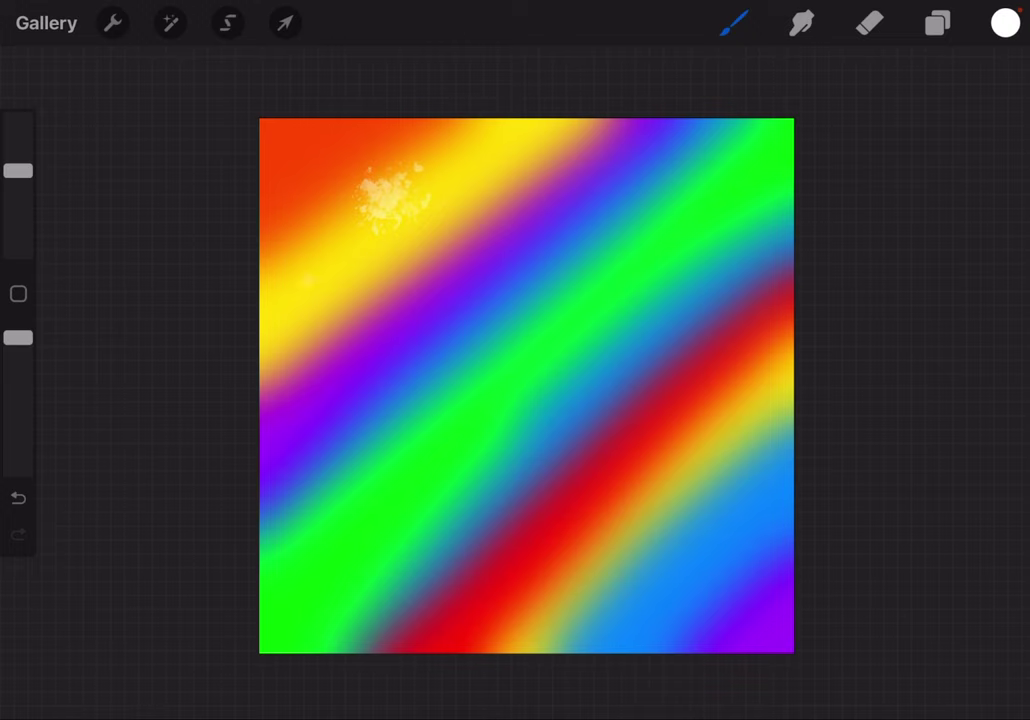
{"action": "left_click_drag", "start_coordinate": [18, 170], "coordinate": [18, 153]}
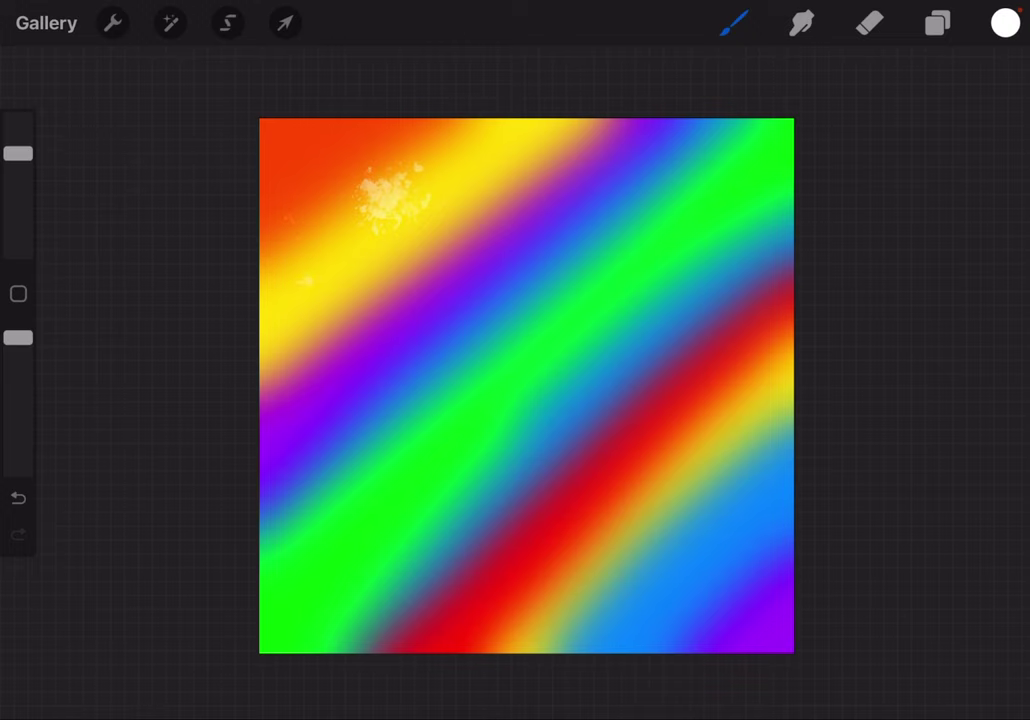
{"action": "left_click_drag", "start_coordinate": [375, 350], "coordinate": [450, 380]}
{"action": "left_click_drag", "start_coordinate": [470, 500], "coordinate": [600, 495]}
{"action": "left_click", "coordinate": [655, 643]}
{"action": "left_click_drag", "start_coordinate": [700, 550], "coordinate": [760, 585]}
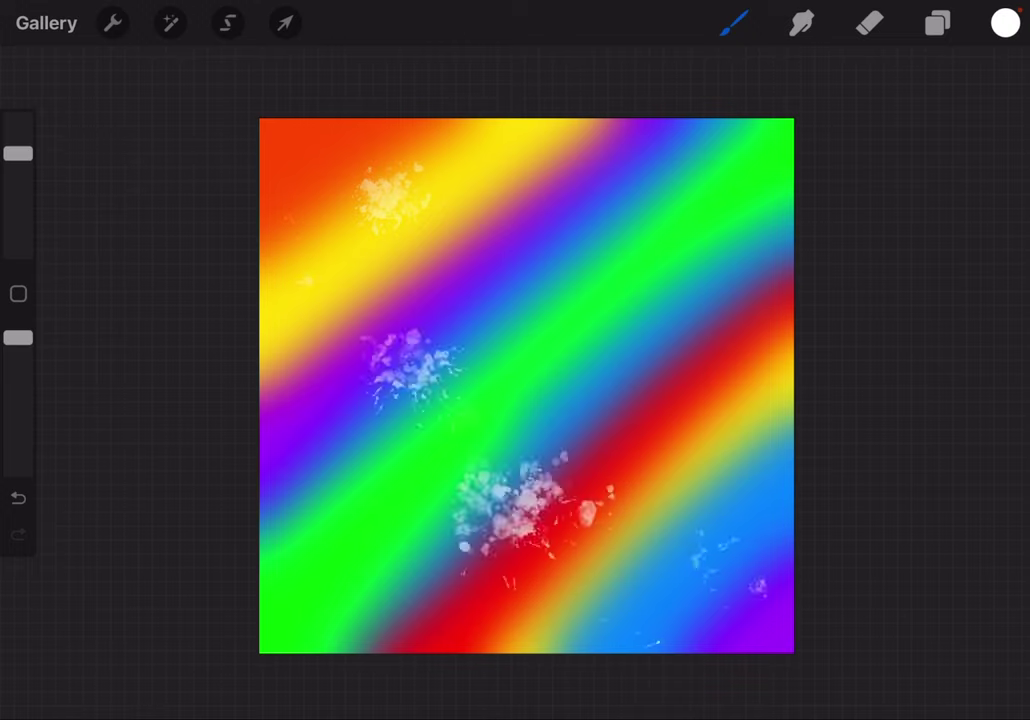
{"action": "left_click_drag", "start_coordinate": [705, 300], "coordinate": [765, 220]}
{"action": "left_click_drag", "start_coordinate": [700, 200], "coordinate": [780, 160]}
- Add more white splatter along the left edge and corners, plus a small dab on yellow
{"action": "left_click_drag", "start_coordinate": [600, 160], "coordinate": [510, 260]}
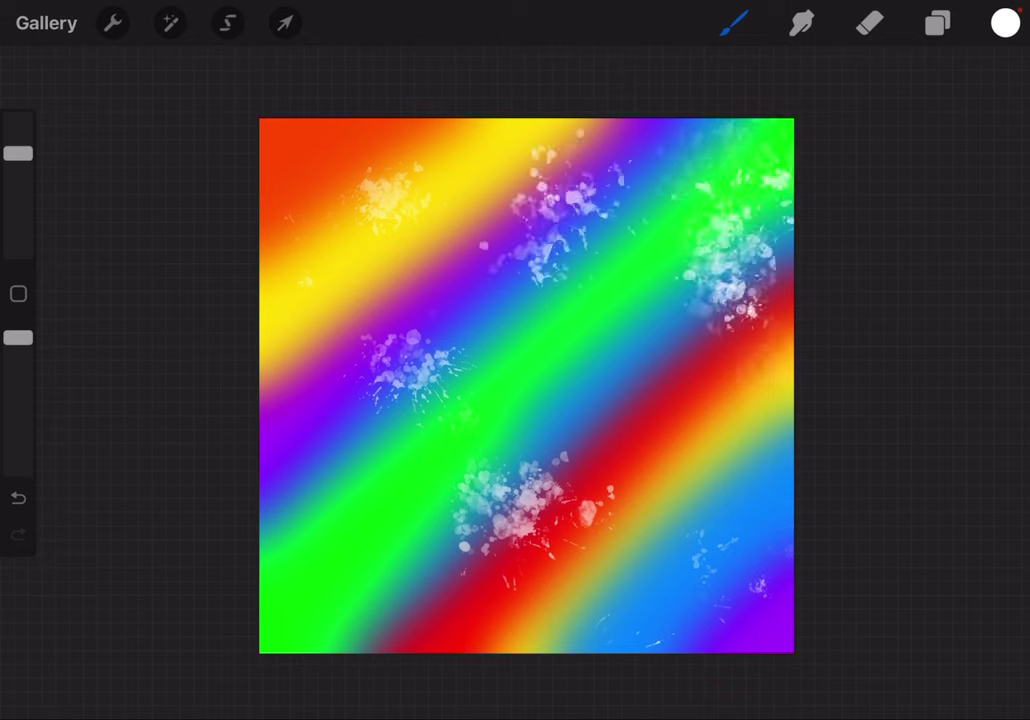
{"action": "left_click_drag", "start_coordinate": [550, 325], "coordinate": [590, 400]}
{"action": "left_click_drag", "start_coordinate": [350, 455], "coordinate": [375, 490]}
{"action": "left_click_drag", "start_coordinate": [300, 570], "coordinate": [350, 630]}
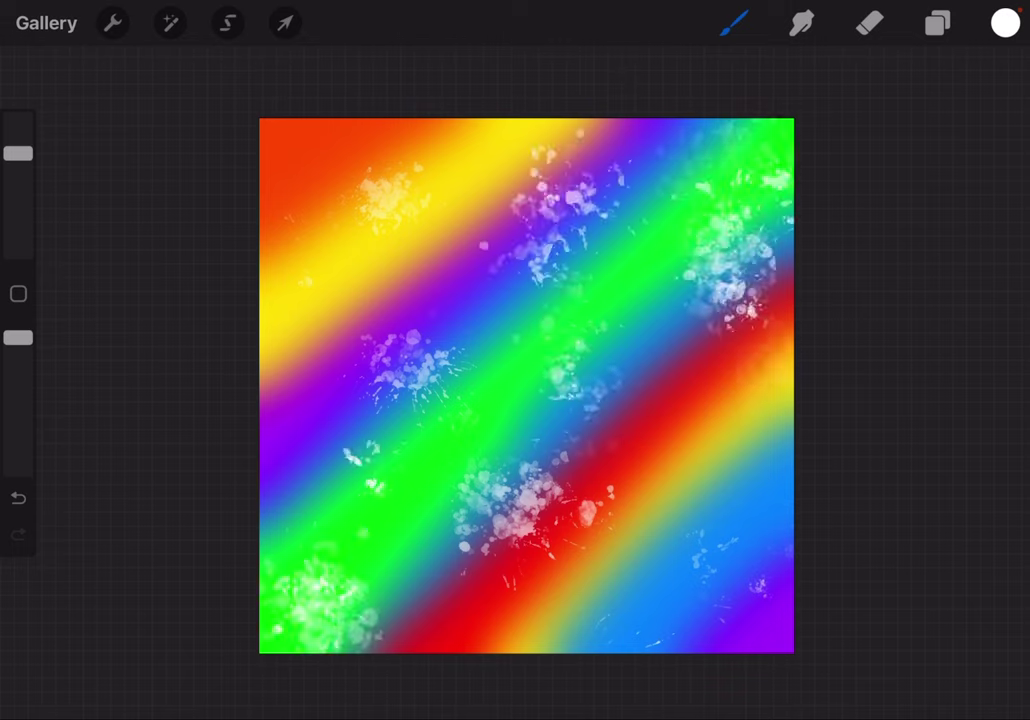
{"action": "left_click_drag", "start_coordinate": [745, 385], "coordinate": [680, 530]}
{"action": "left_click_drag", "start_coordinate": [285, 150], "coordinate": [345, 200]}
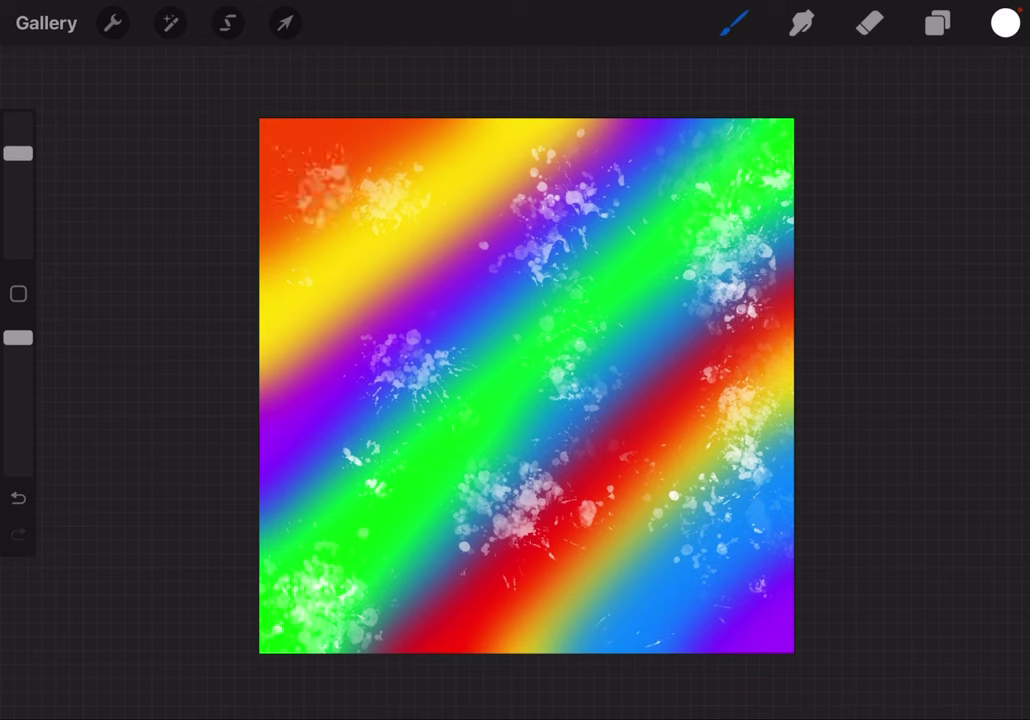
{"action": "left_click_drag", "start_coordinate": [285, 315], "coordinate": [300, 405]}
{"action": "left_click_drag", "start_coordinate": [18, 153], "coordinate": [18, 188]}
{"action": "left_click_drag", "start_coordinate": [375, 270], "coordinate": [405, 300]}
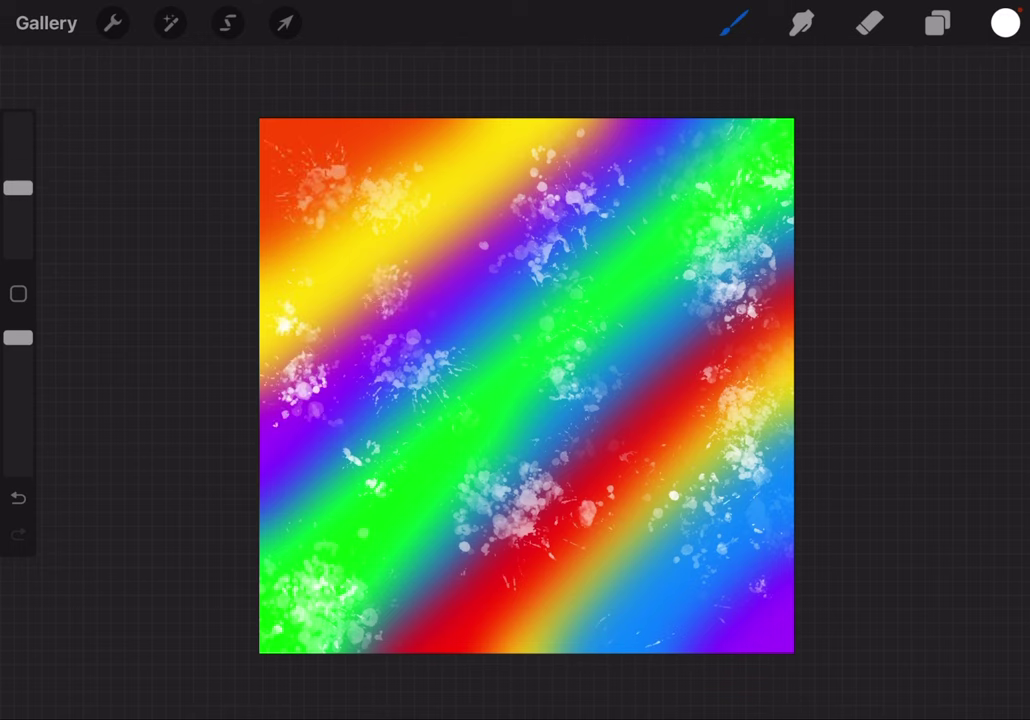
{"action": "left_click", "coordinate": [735, 22]}
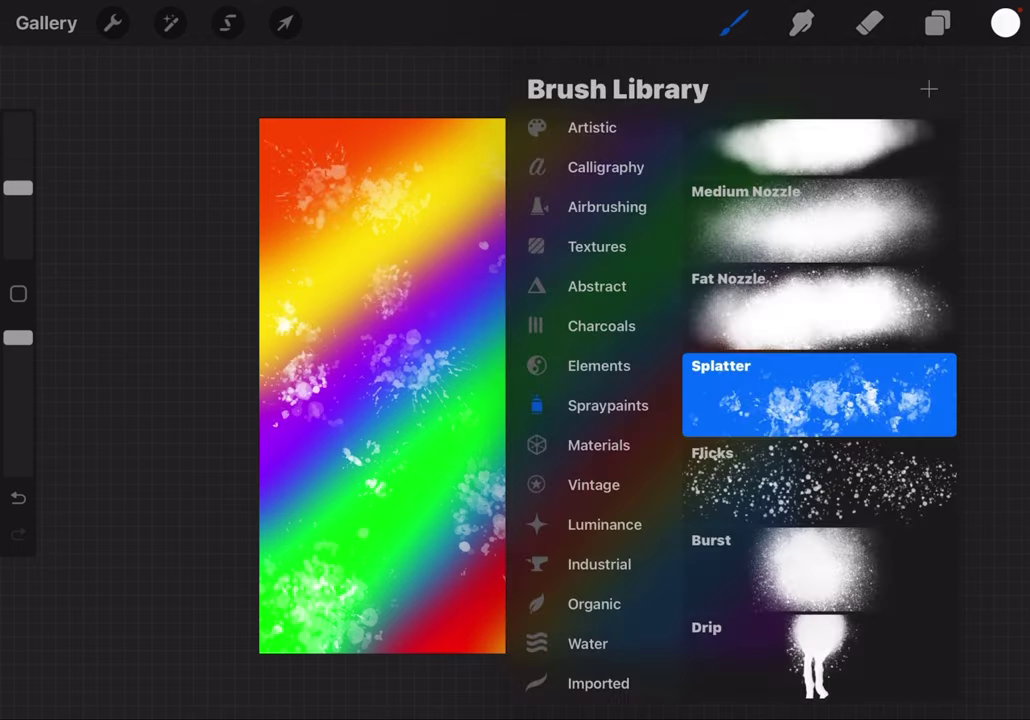
- Switch to a larger Flicks brush and flick white across the yellow, purple and green bands
{"action": "left_click", "coordinate": [816, 483]}
{"action": "left_click", "coordinate": [735, 22]}
{"action": "left_click_drag", "start_coordinate": [18, 202], "coordinate": [18, 174]}
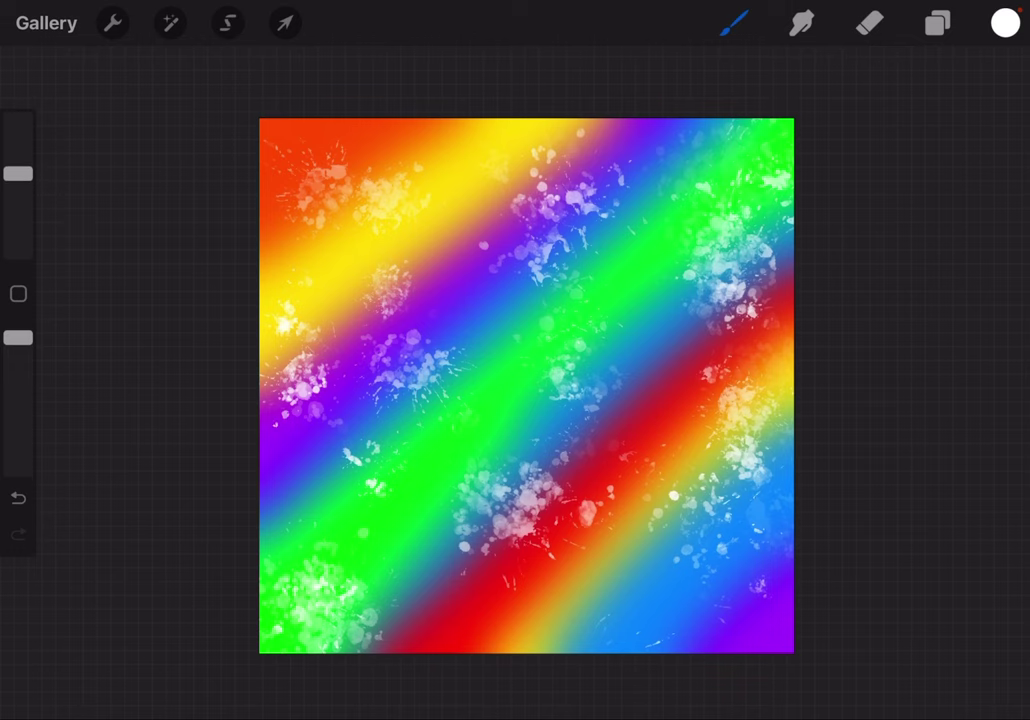
{"action": "left_click_drag", "start_coordinate": [300, 190], "coordinate": [530, 128]}
{"action": "left_click_drag", "start_coordinate": [330, 380], "coordinate": [515, 245]}
{"action": "left_click_drag", "start_coordinate": [290, 530], "coordinate": [360, 440]}
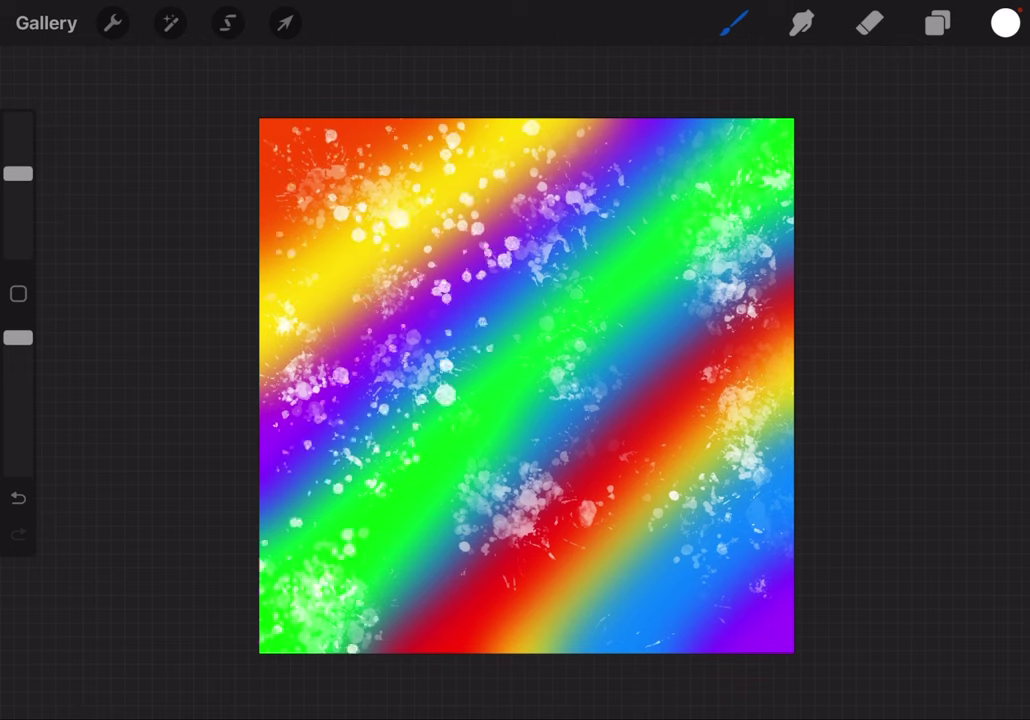
- Shrink the brush and flick white over the red, blue and lower green bands
{"action": "left_click_drag", "start_coordinate": [18, 174], "coordinate": [18, 194]}
{"action": "left_click_drag", "start_coordinate": [530, 334], "coordinate": [780, 184]}
{"action": "left_click_drag", "start_coordinate": [630, 444], "coordinate": [780, 324]}
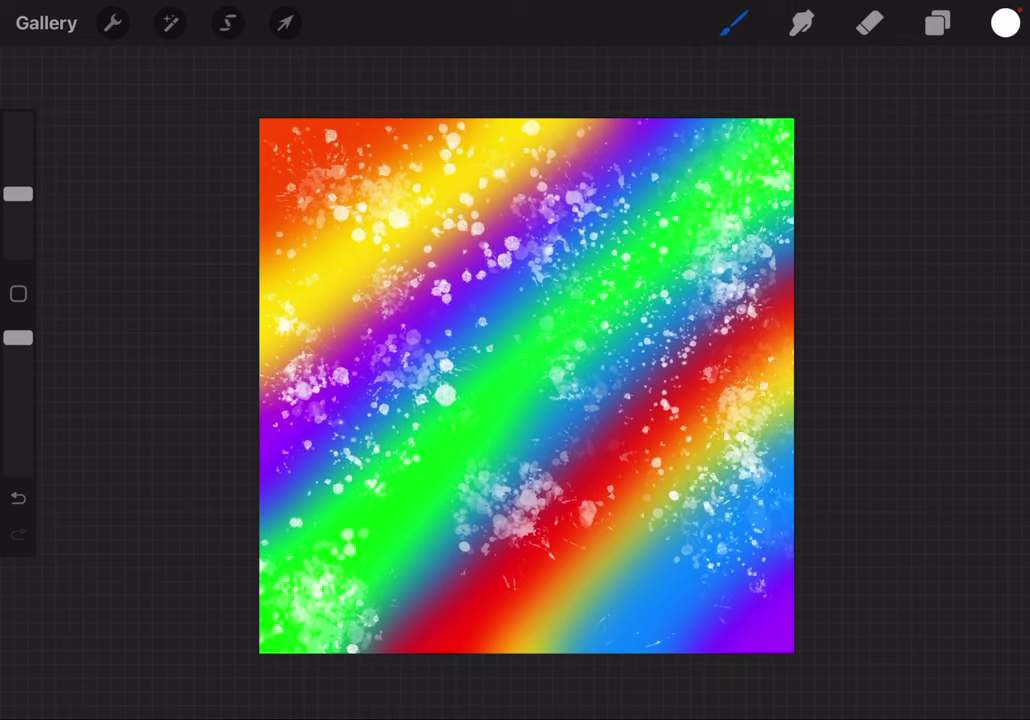
{"action": "left_click_drag", "start_coordinate": [430, 630], "coordinate": [700, 400]}
{"action": "left_click_drag", "start_coordinate": [640, 640], "coordinate": [790, 520]}
{"action": "left_click_drag", "start_coordinate": [360, 560], "coordinate": [540, 420]}
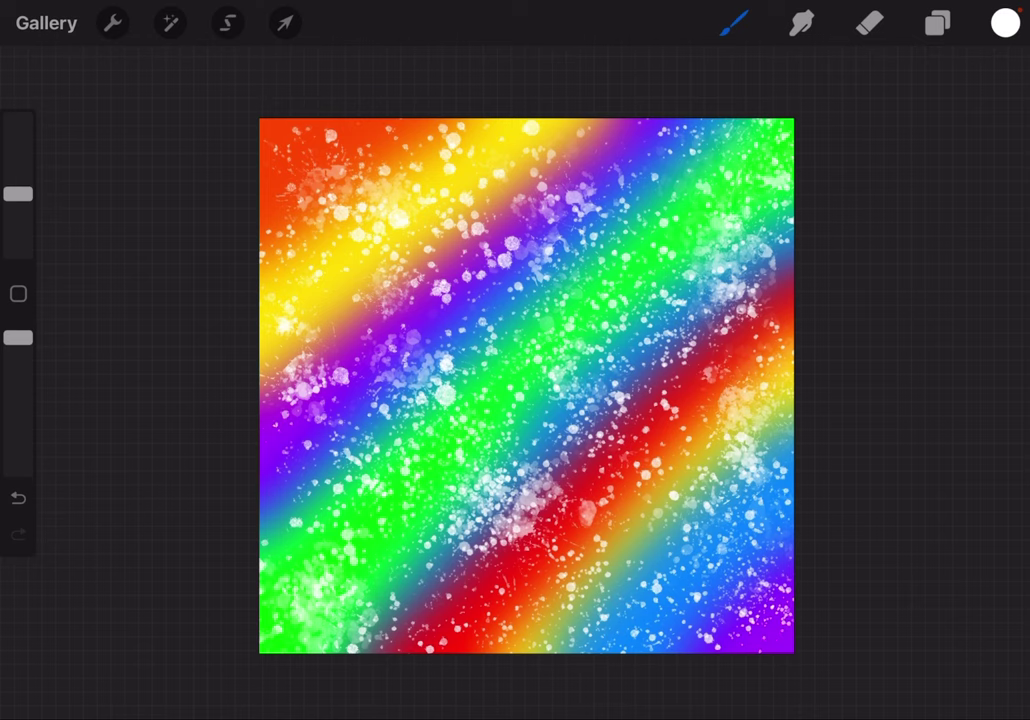
{"action": "left_click", "coordinate": [937, 23]}
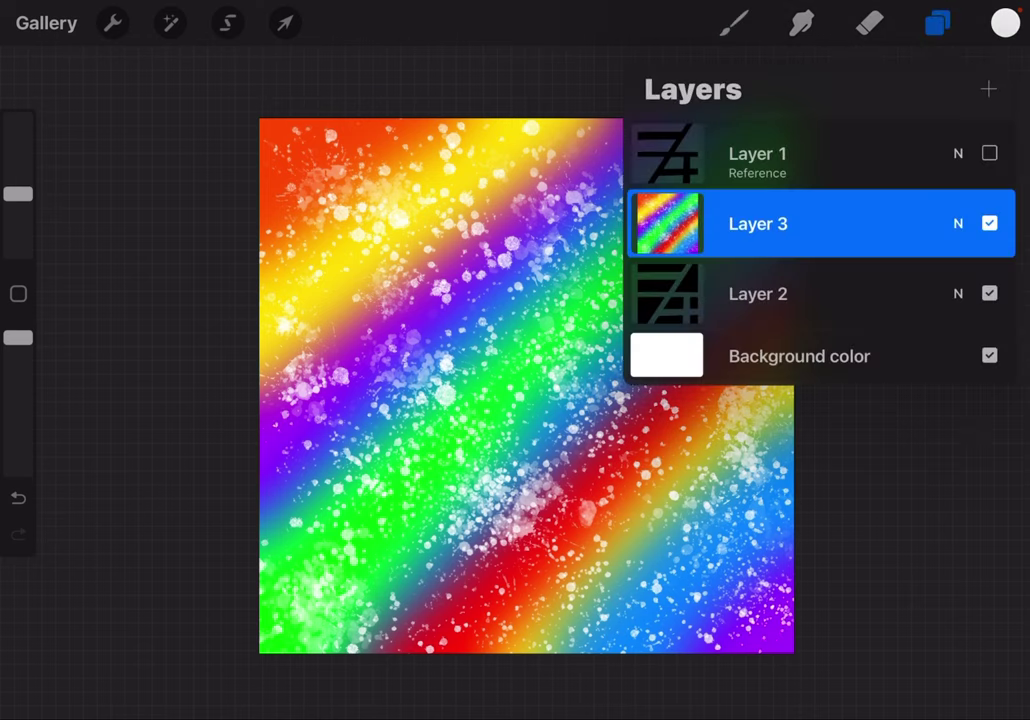
- Make the splattered rainbow Layer 3 a Clipping Mask over Layer 2
{"action": "left_click", "coordinate": [757, 223]}
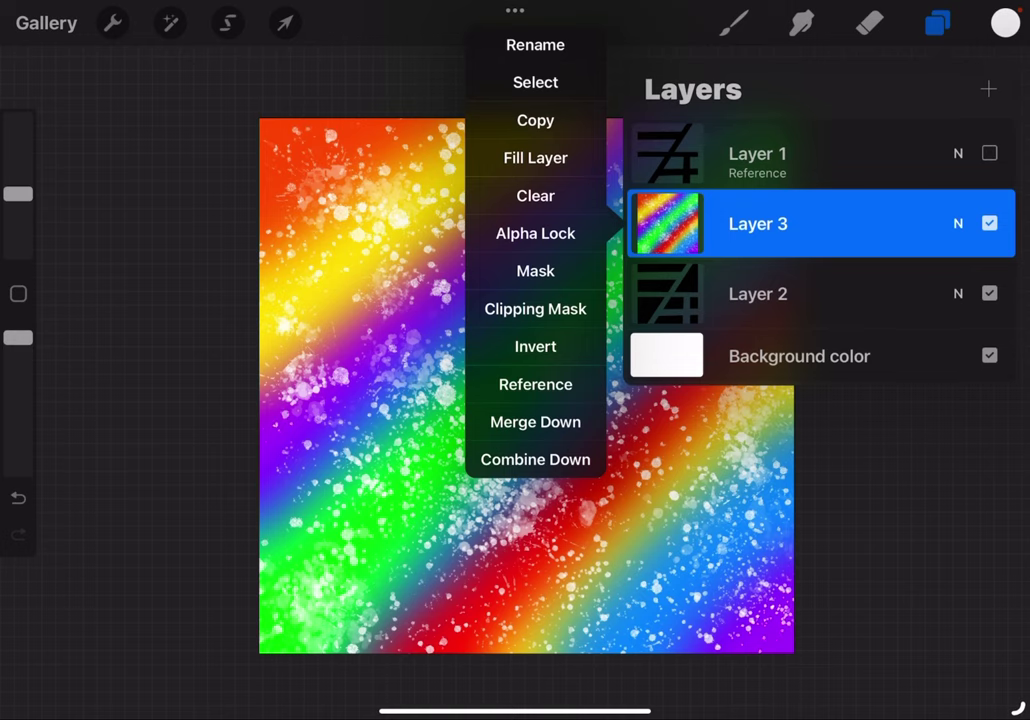
{"action": "left_click", "coordinate": [535, 309]}
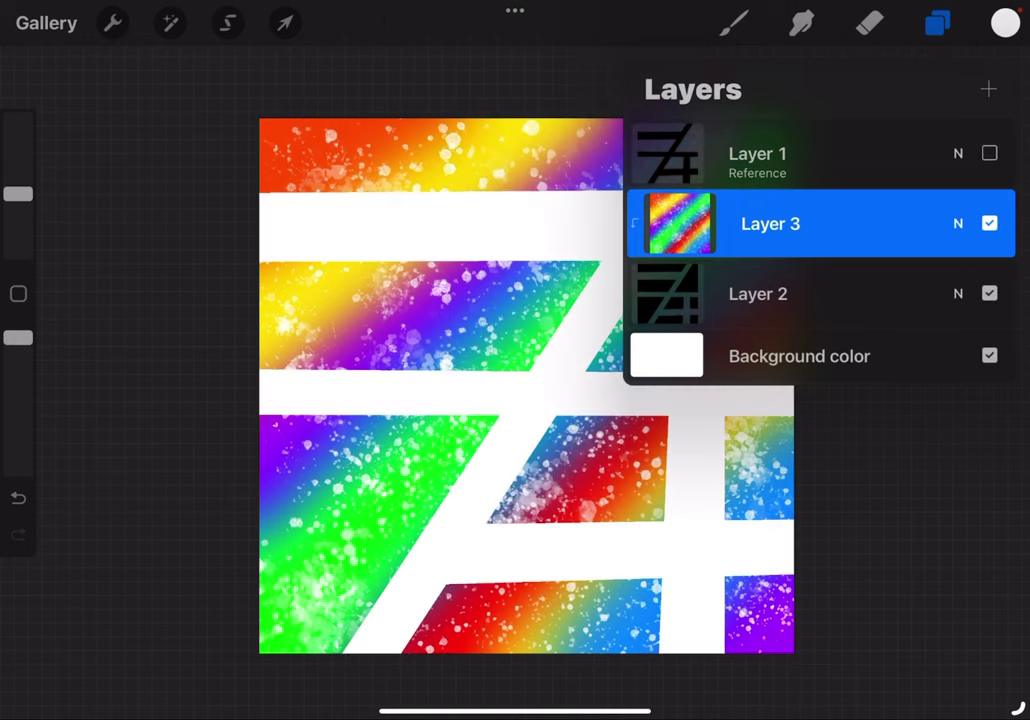
{"action": "left_click", "coordinate": [735, 22]}
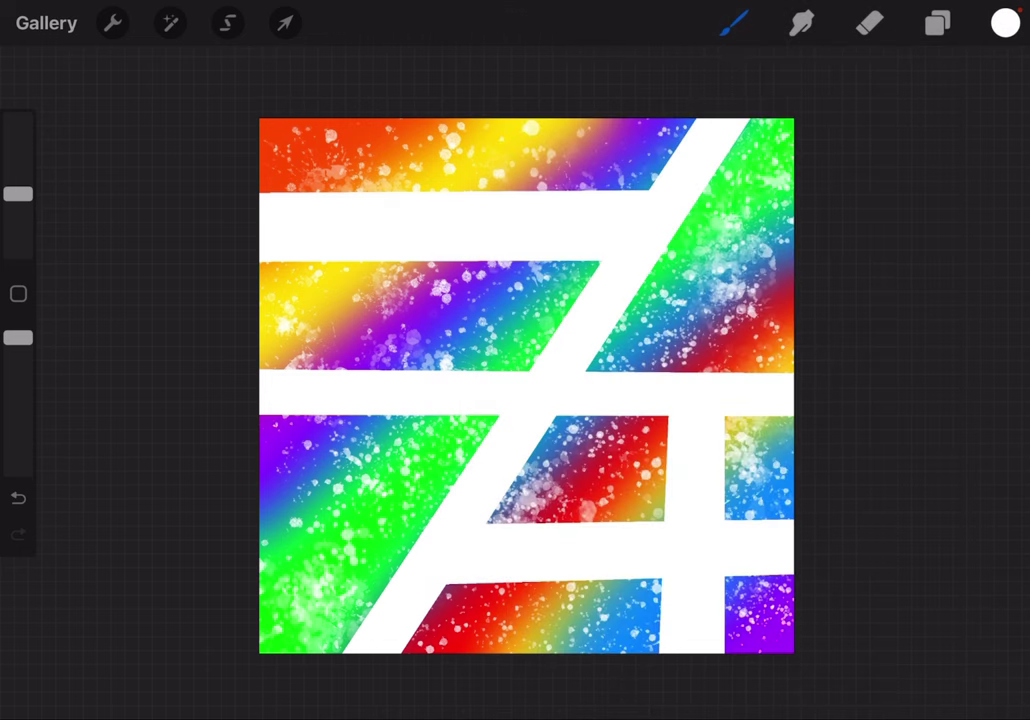
{"action": "left_click", "coordinate": [937, 22]}
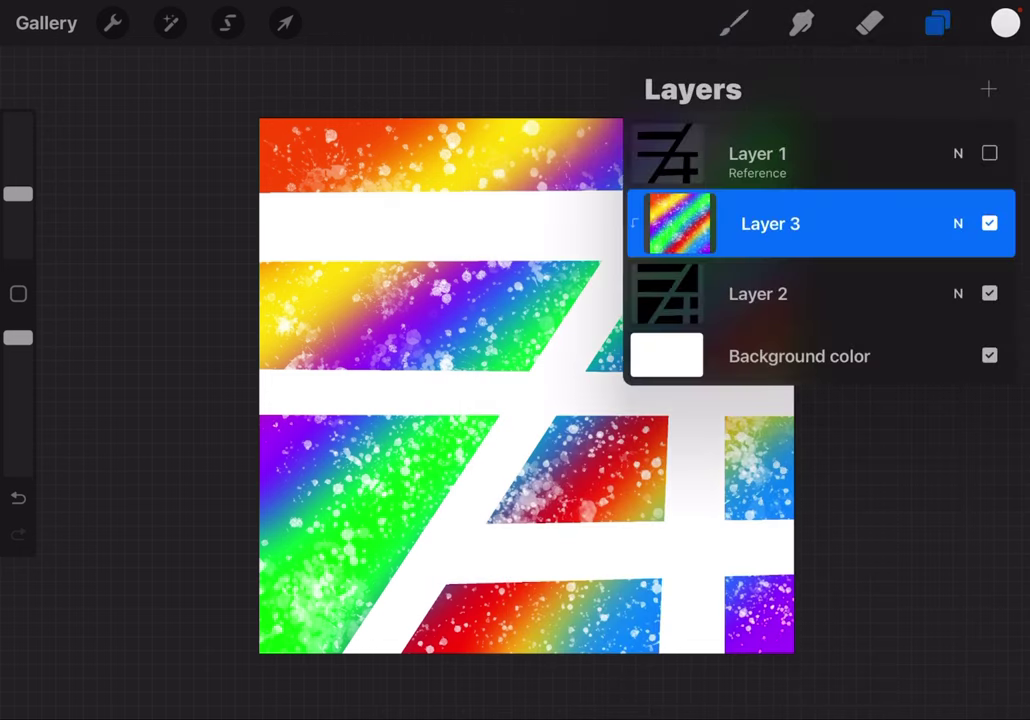
- Make Layer 1 visible so black stripes cross the splattered rainbow
{"action": "left_click", "coordinate": [989, 153]}
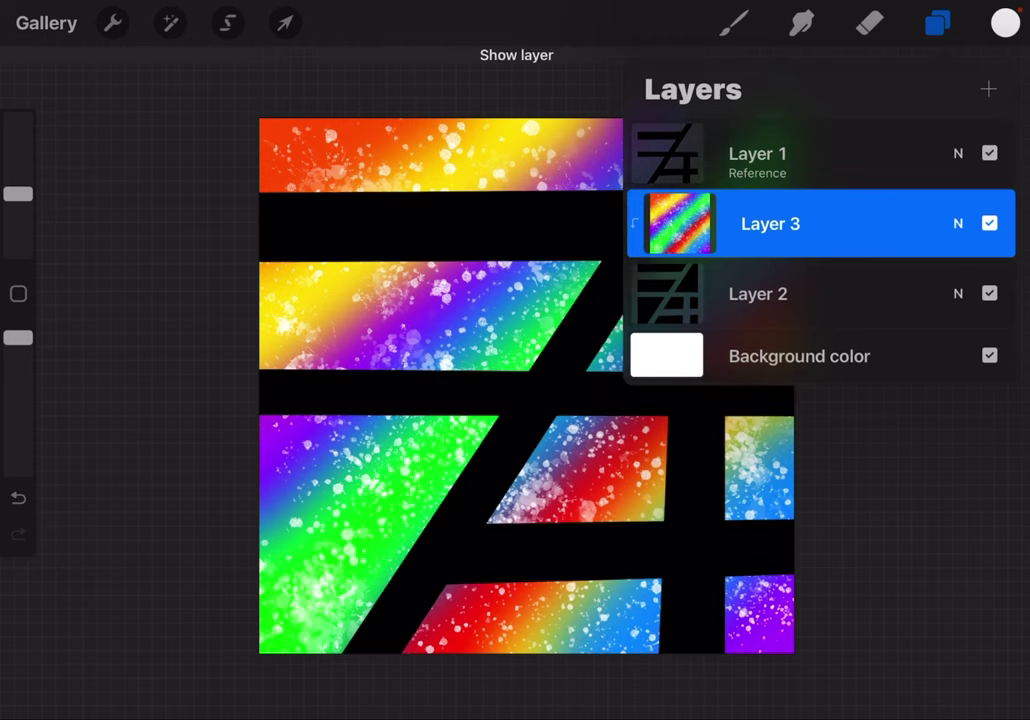
{"action": "left_click", "coordinate": [735, 22]}
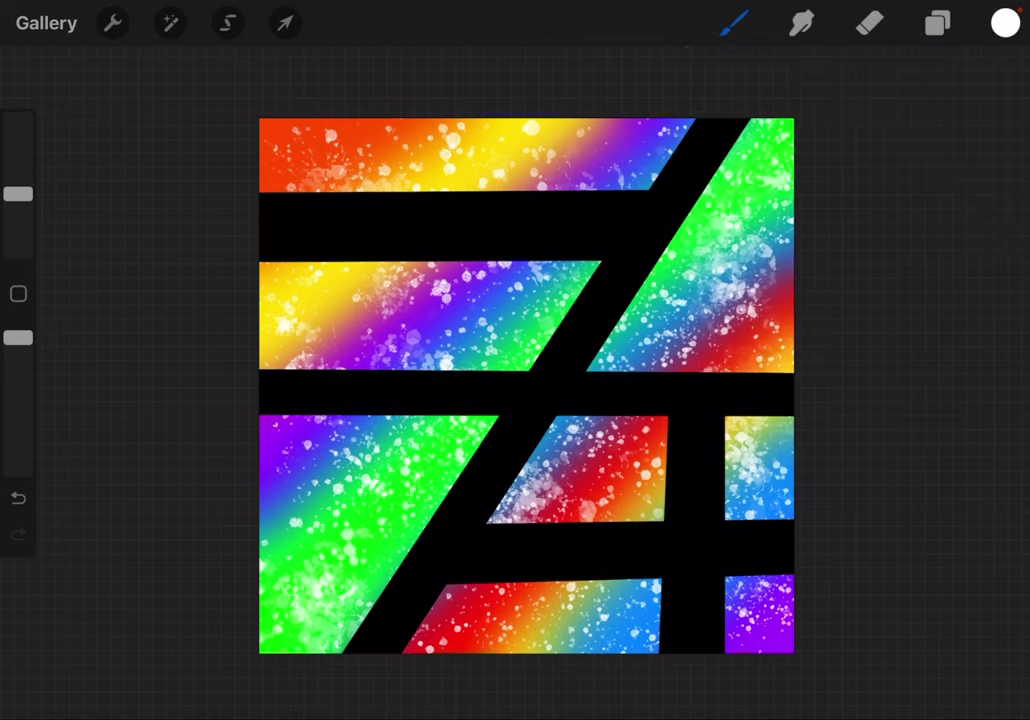